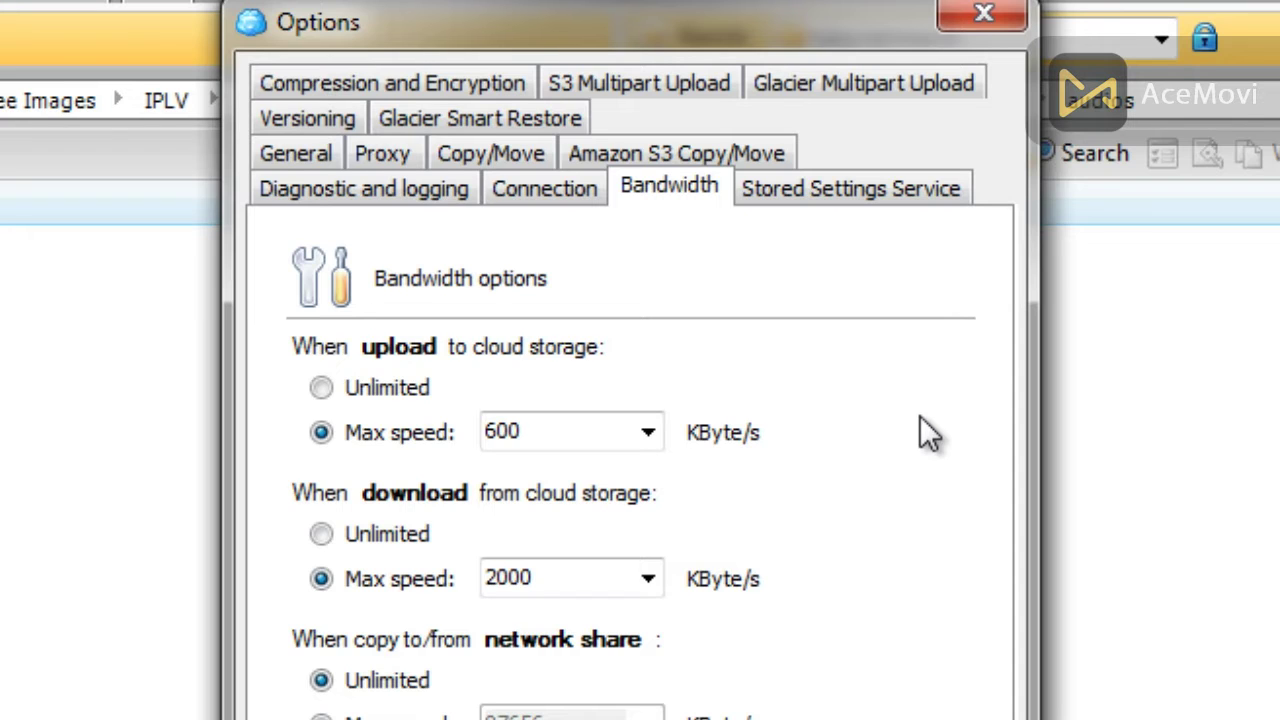
# Set both the upload and download bandwidth for cloud storage to unlimited
pyautogui.click(394, 387)
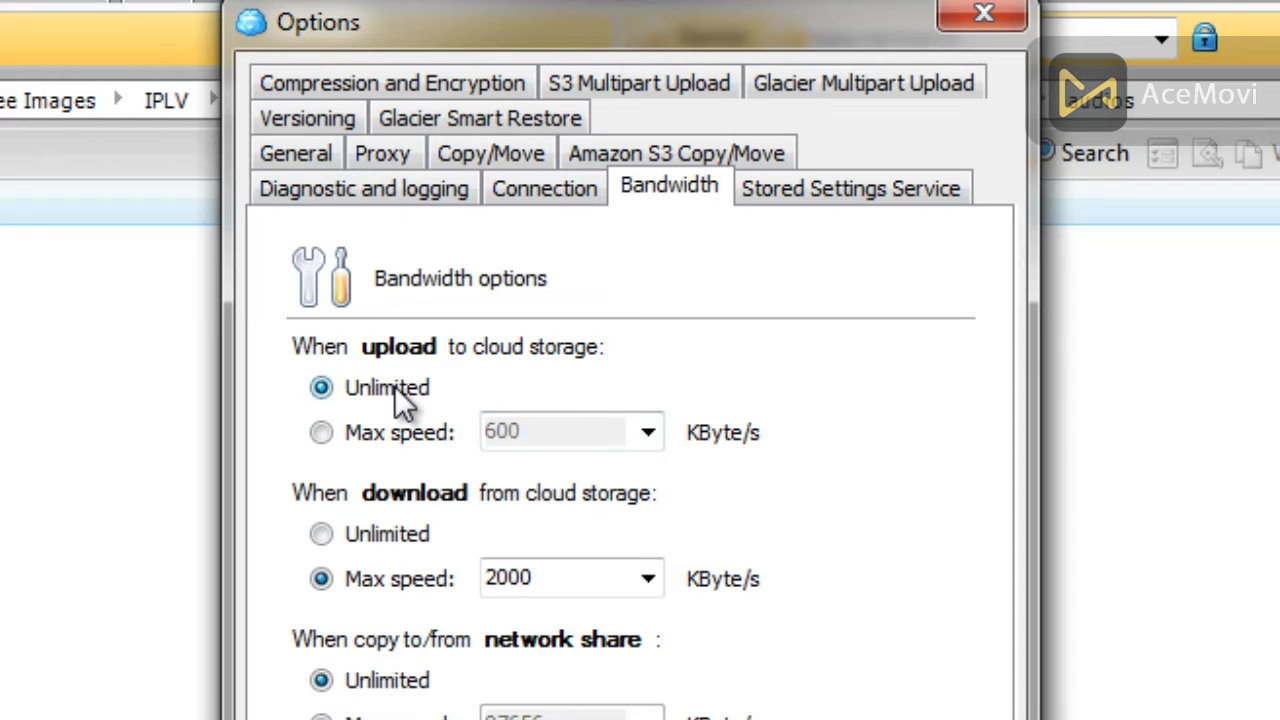
pyautogui.click(385, 535)
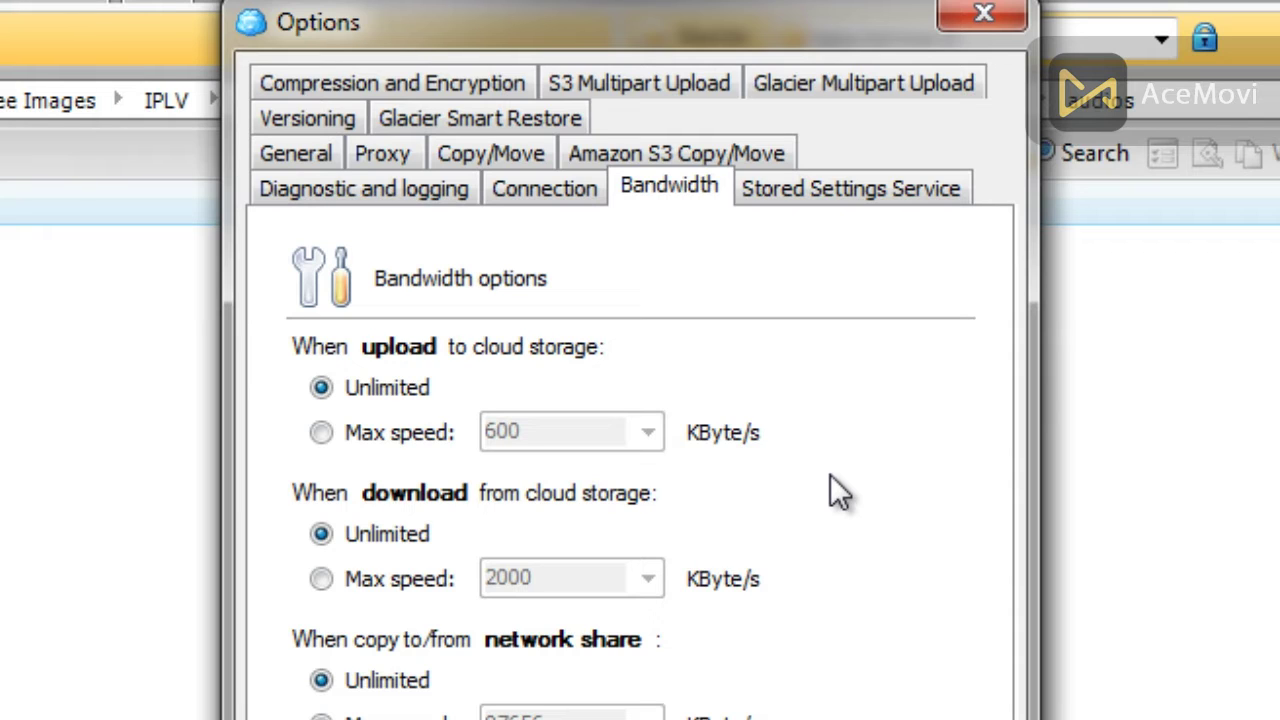
# Limit the upload speed to cloud storage to a maximum of 750 KByte/s
pyautogui.click(336, 435)
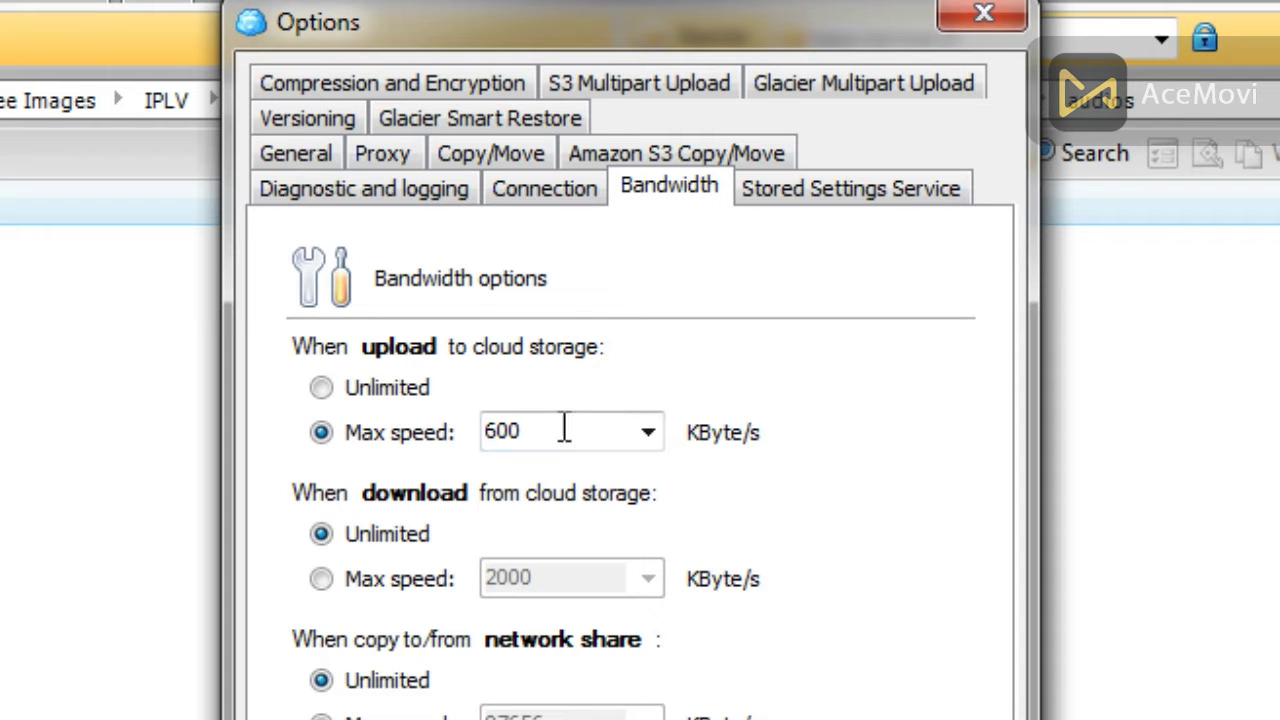
pyautogui.click(652, 430)
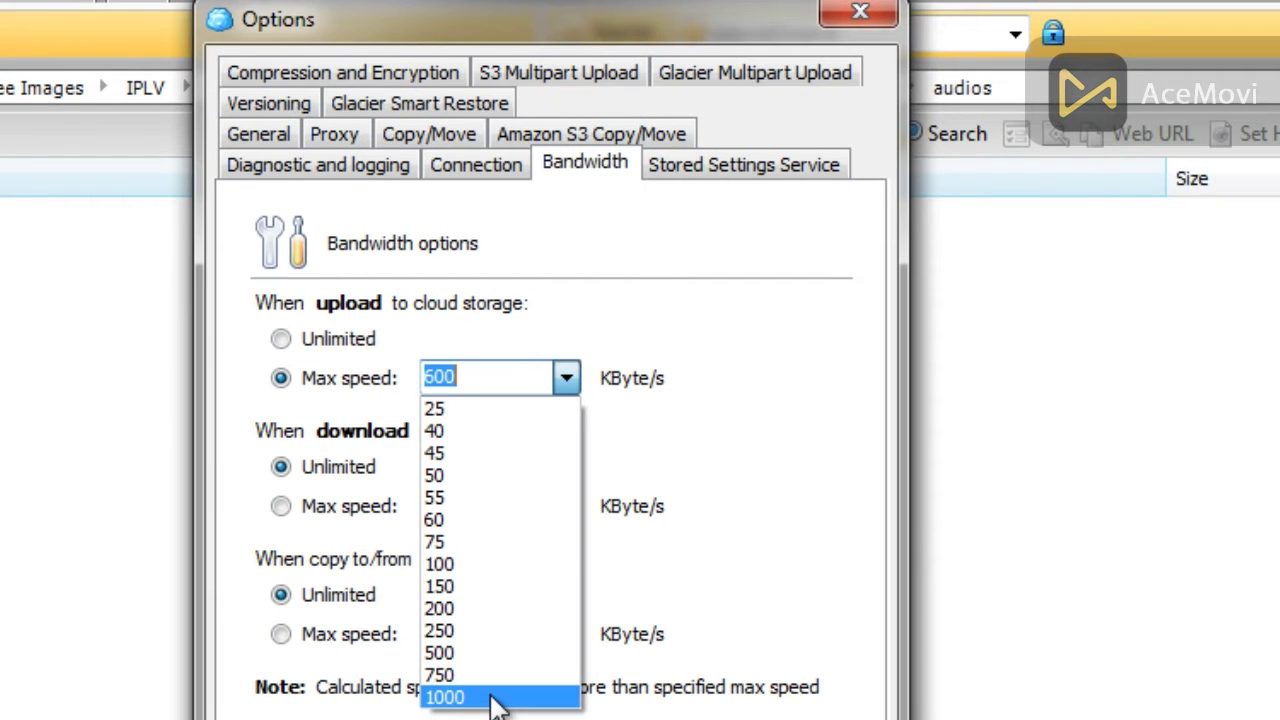
pyautogui.click(497, 697)
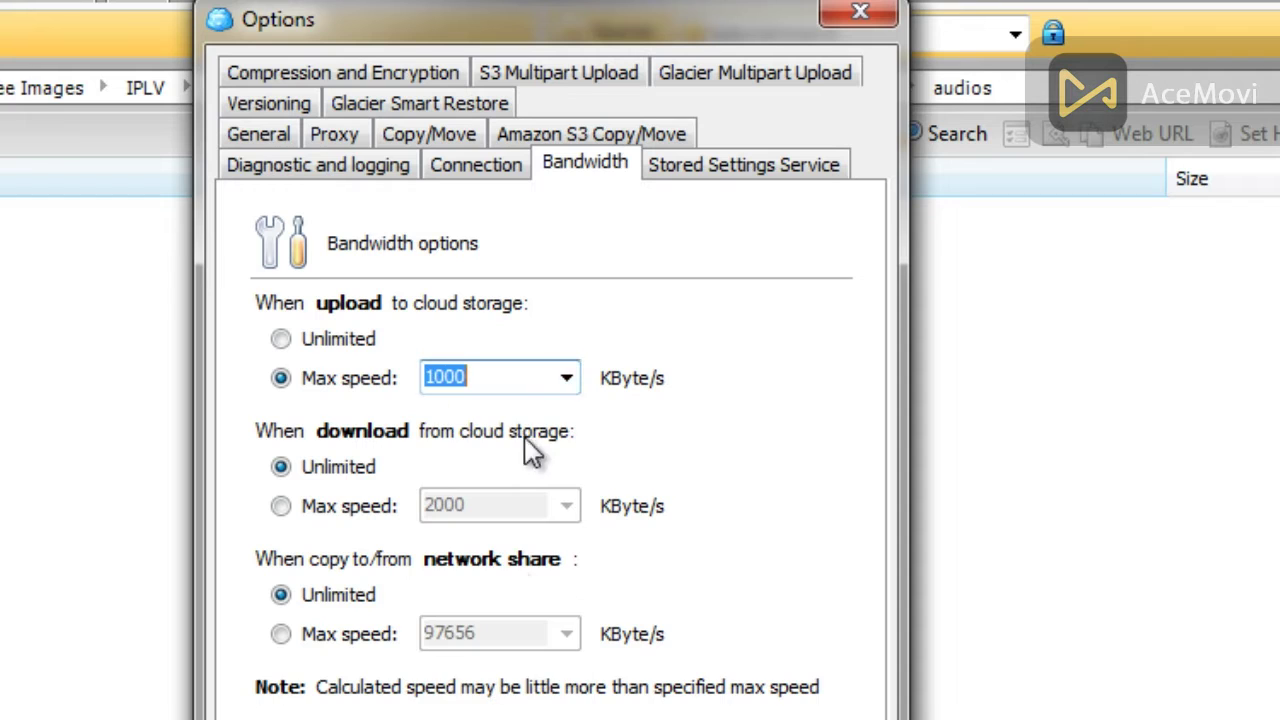
pyautogui.click(572, 377)
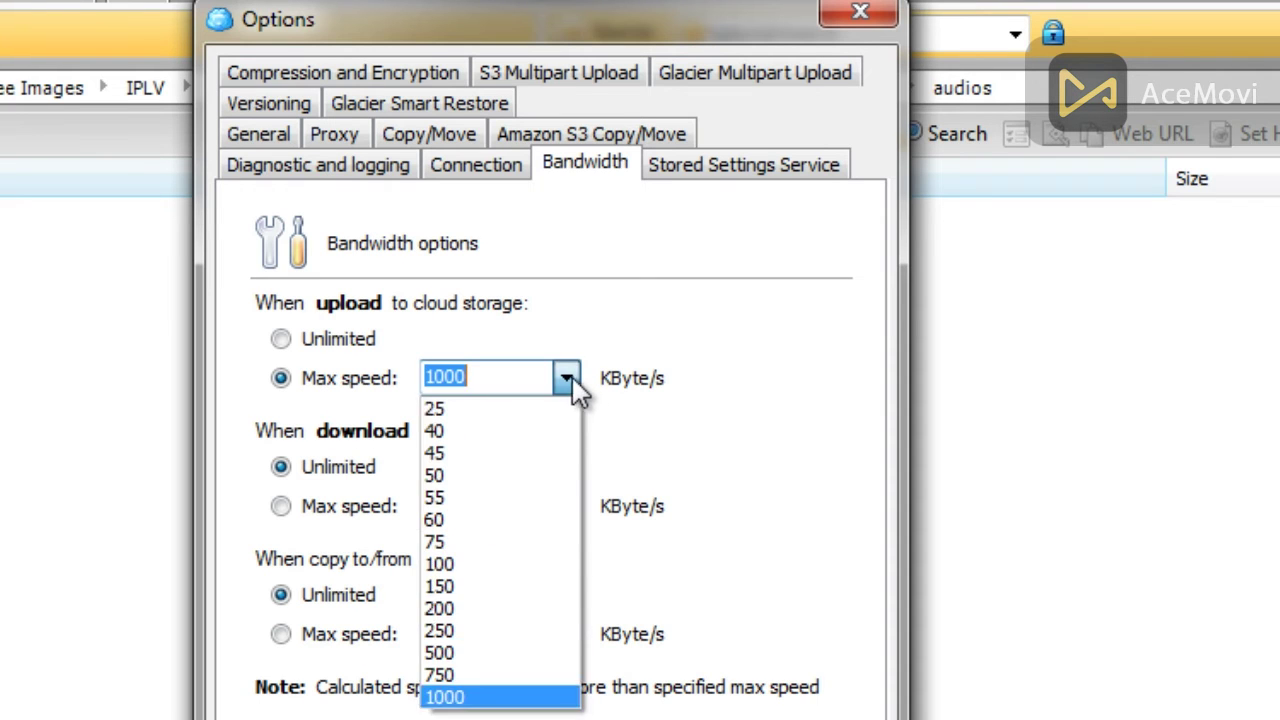
pyautogui.click(487, 676)
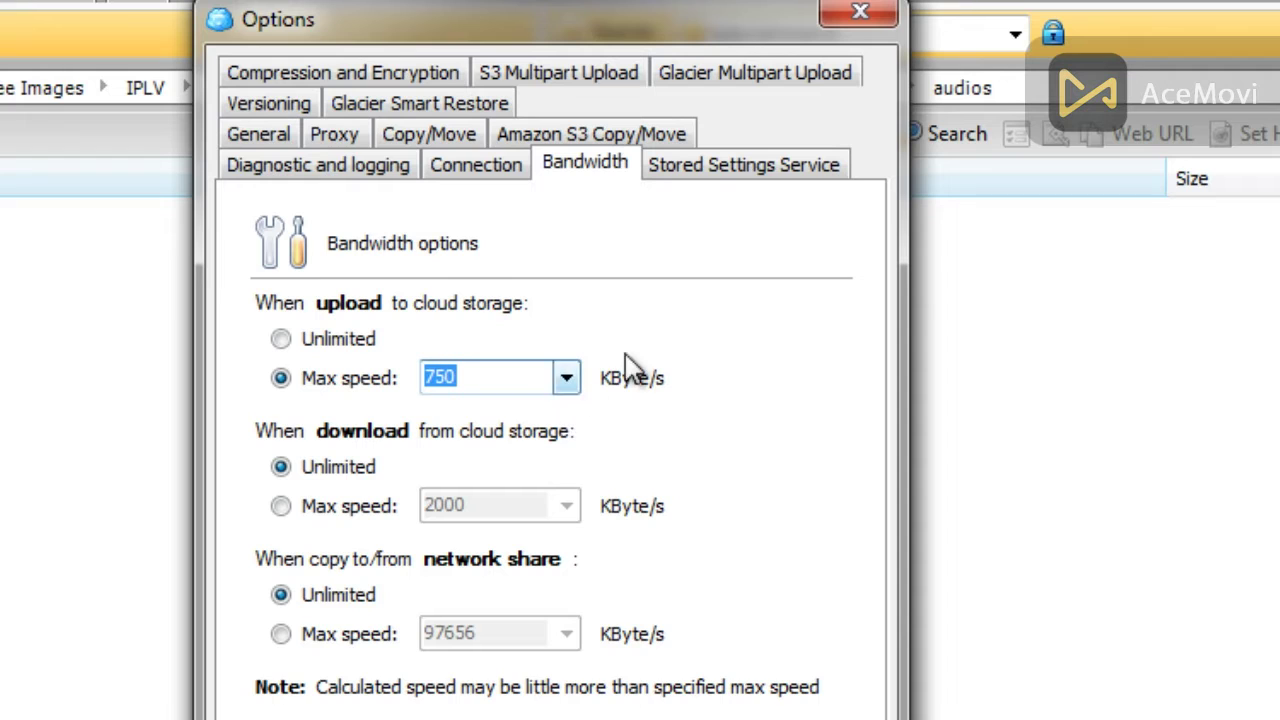
pyautogui.click(574, 382)
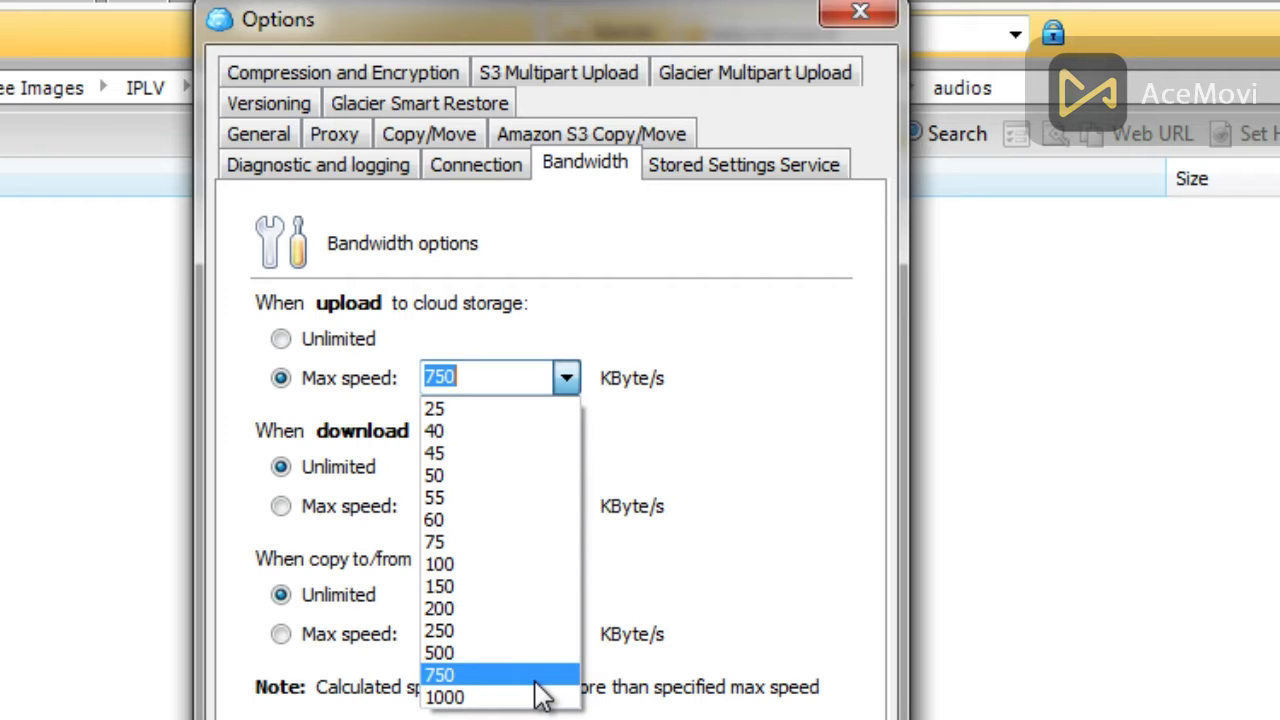
pyautogui.click(536, 677)
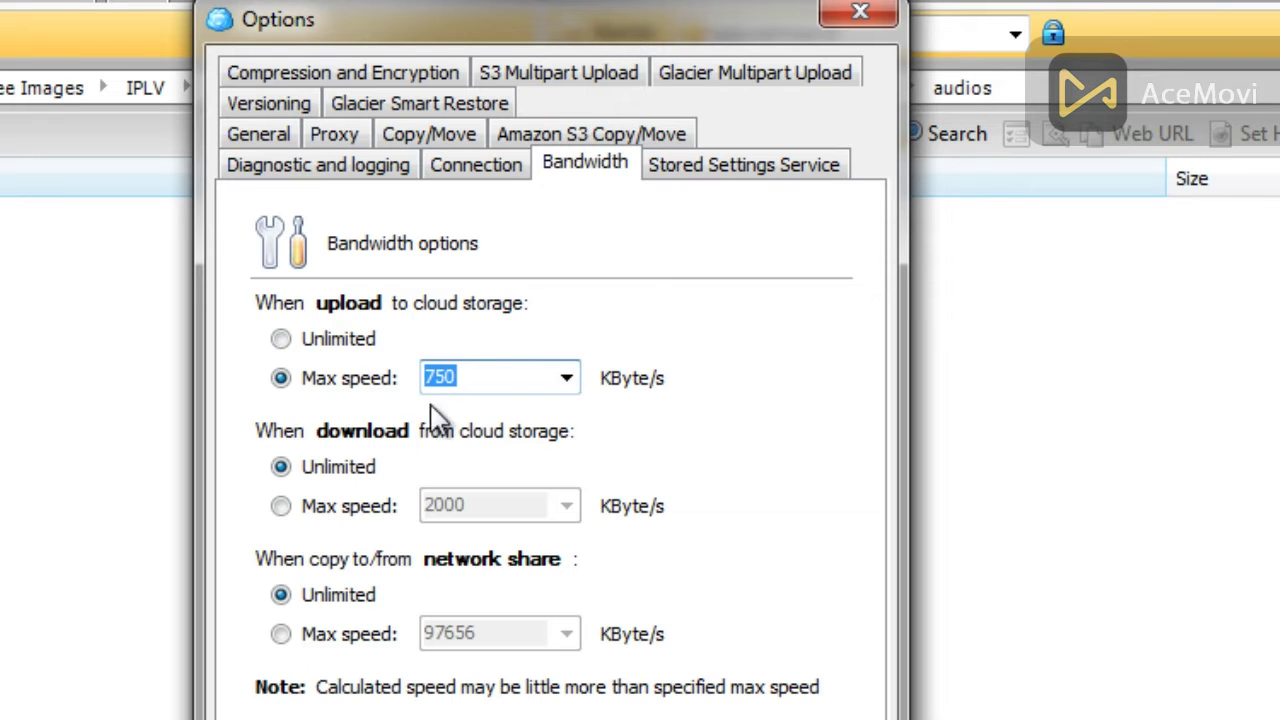
# Limit the download speed from cloud storage to a maximum of 750 KByte/s
pyautogui.click(337, 507)
pyautogui.click(577, 506)
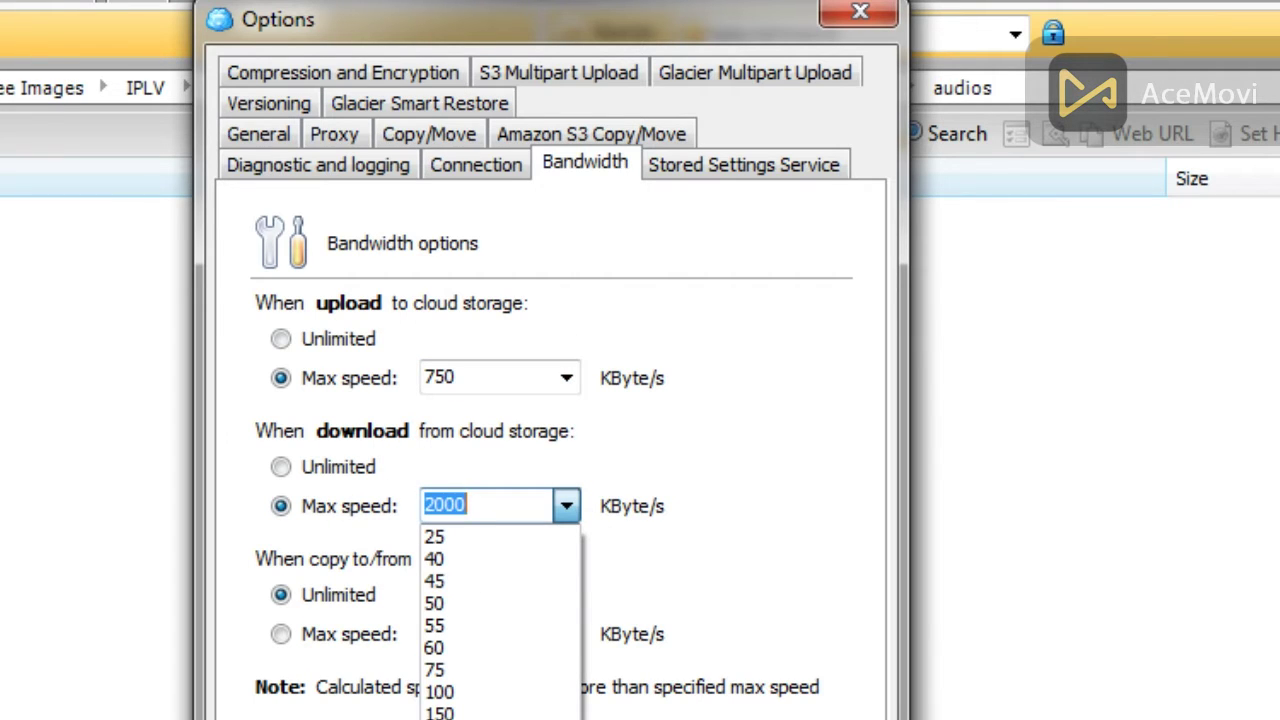
pyautogui.click(514, 719)
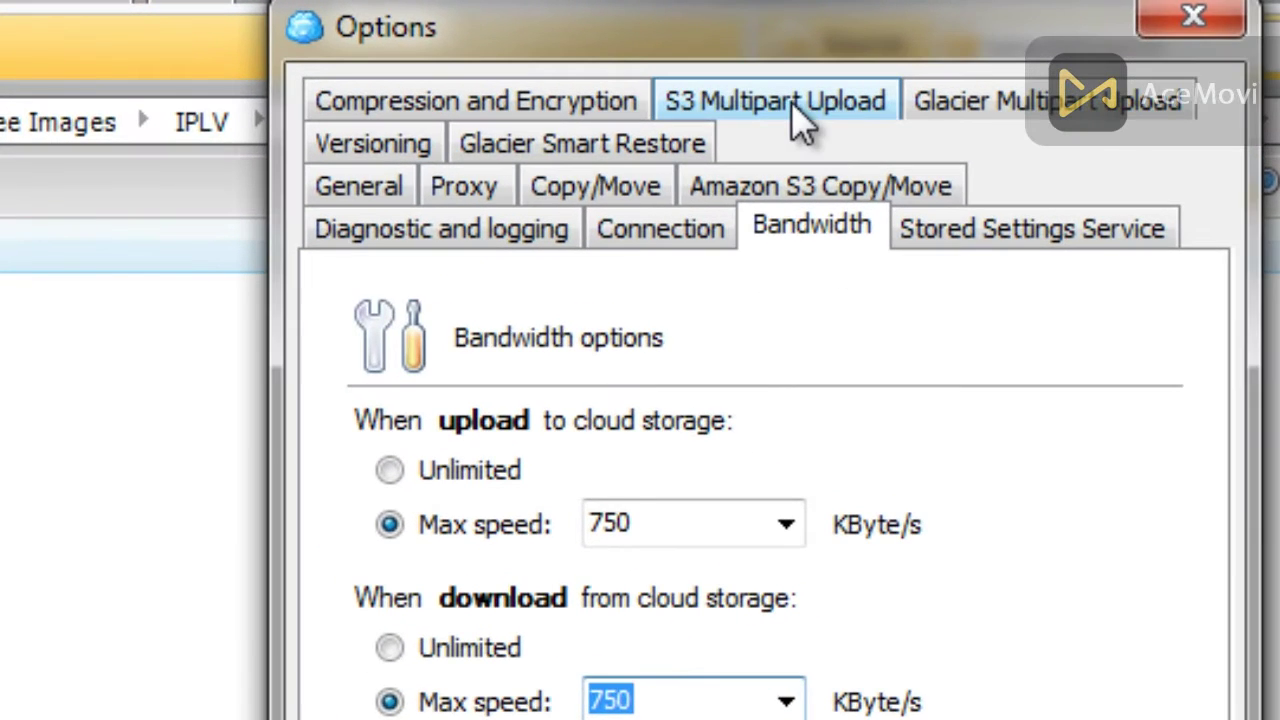
# Review the S3 Multipart Upload options, including the chunk size and parallel thread settings
pyautogui.click(805, 102)
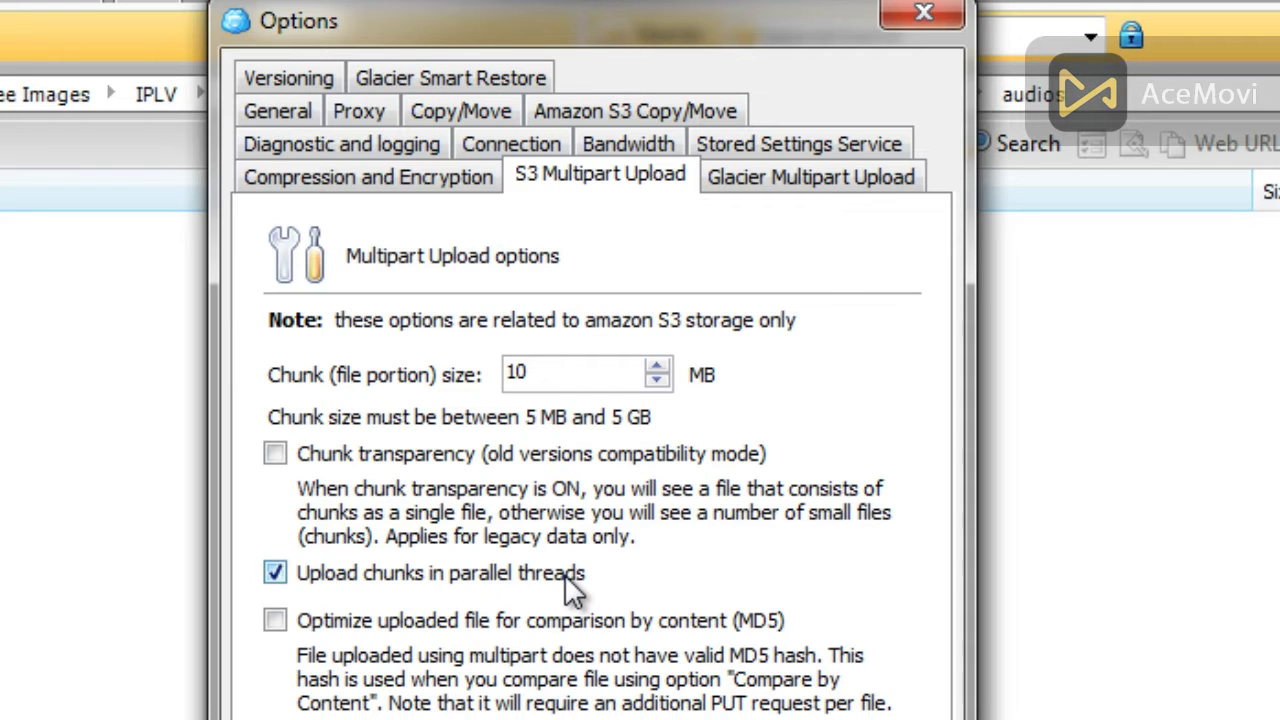
pyautogui.hotkey('shift', 'Tab')
pyautogui.hotkey('shift', 'Tab')
pyautogui.click(604, 362)
pyautogui.moveTo(566, 368); pyautogui.dragTo(418, 360)
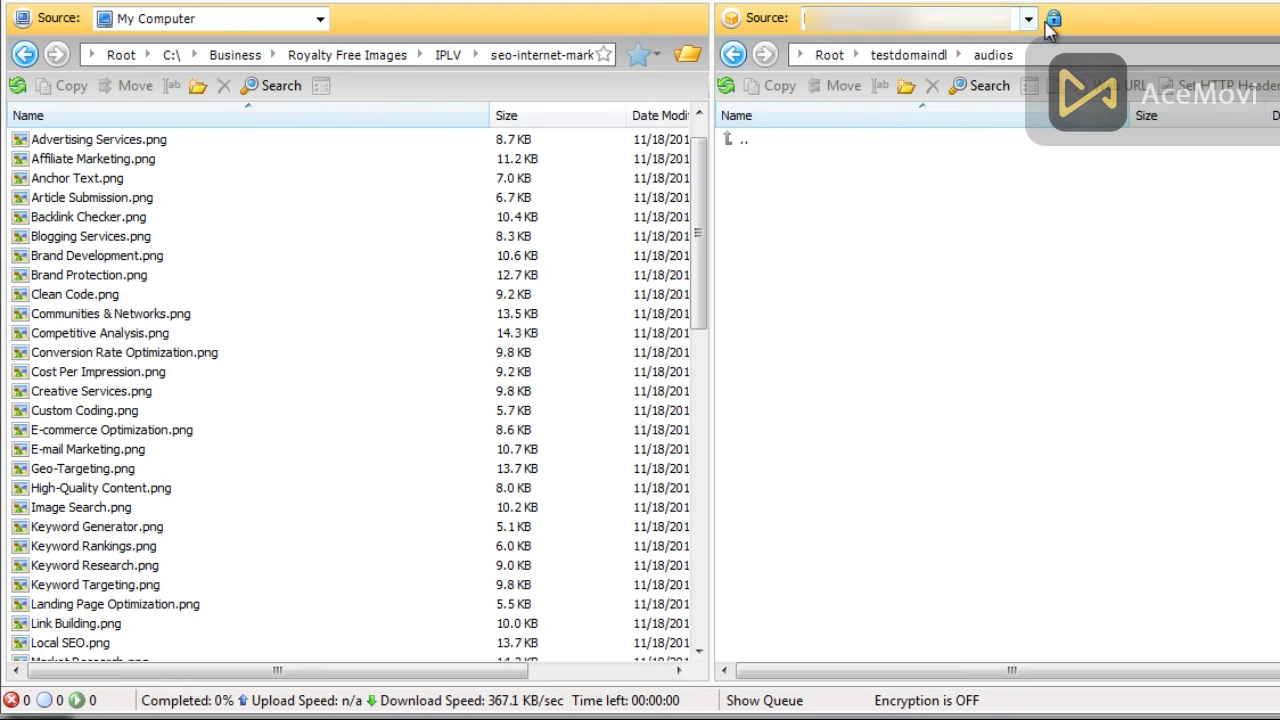
# Go up from the audios folder to testdomaindl and open its images folder
pyautogui.doubleClick(729, 142)
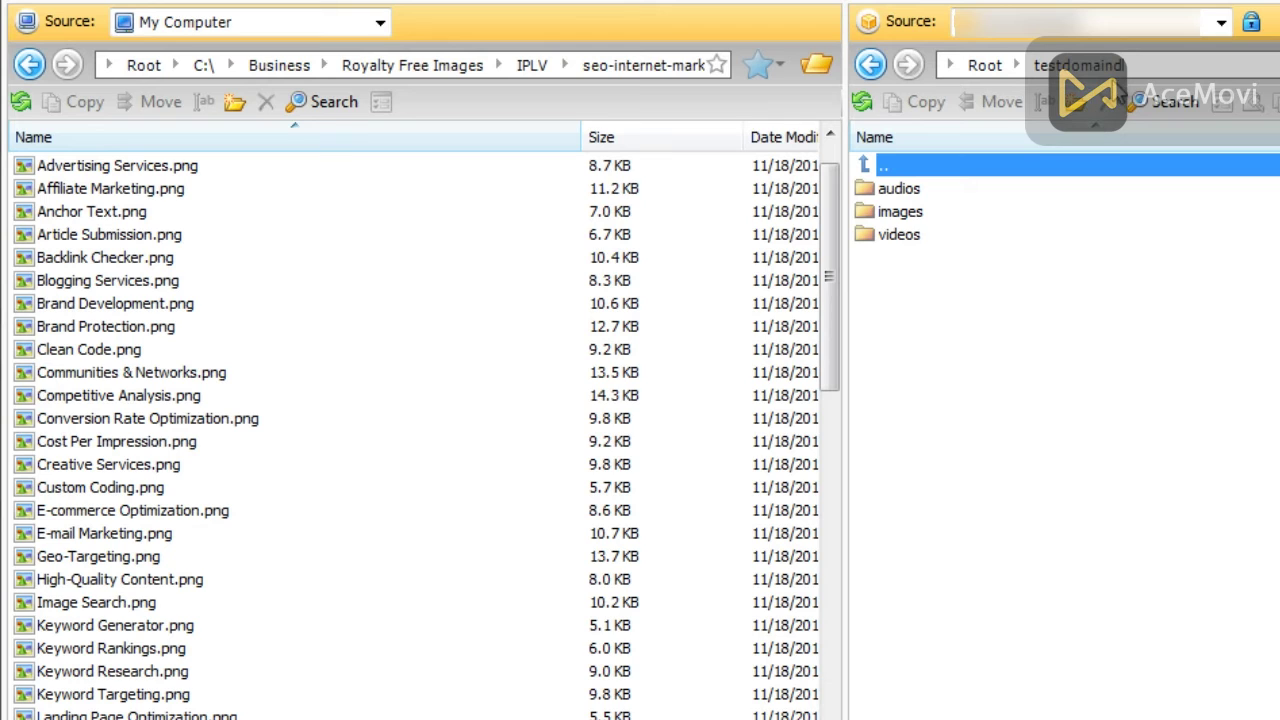
pyautogui.click(915, 191)
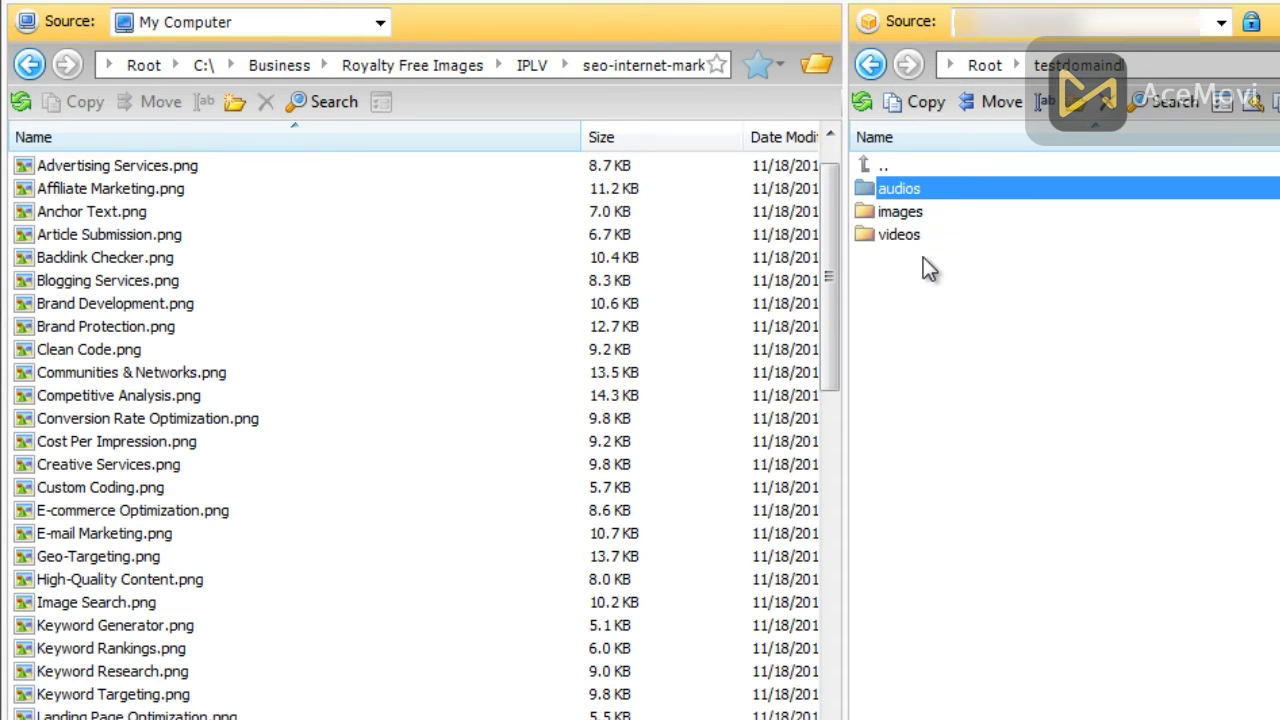
pyautogui.doubleClick(924, 212)
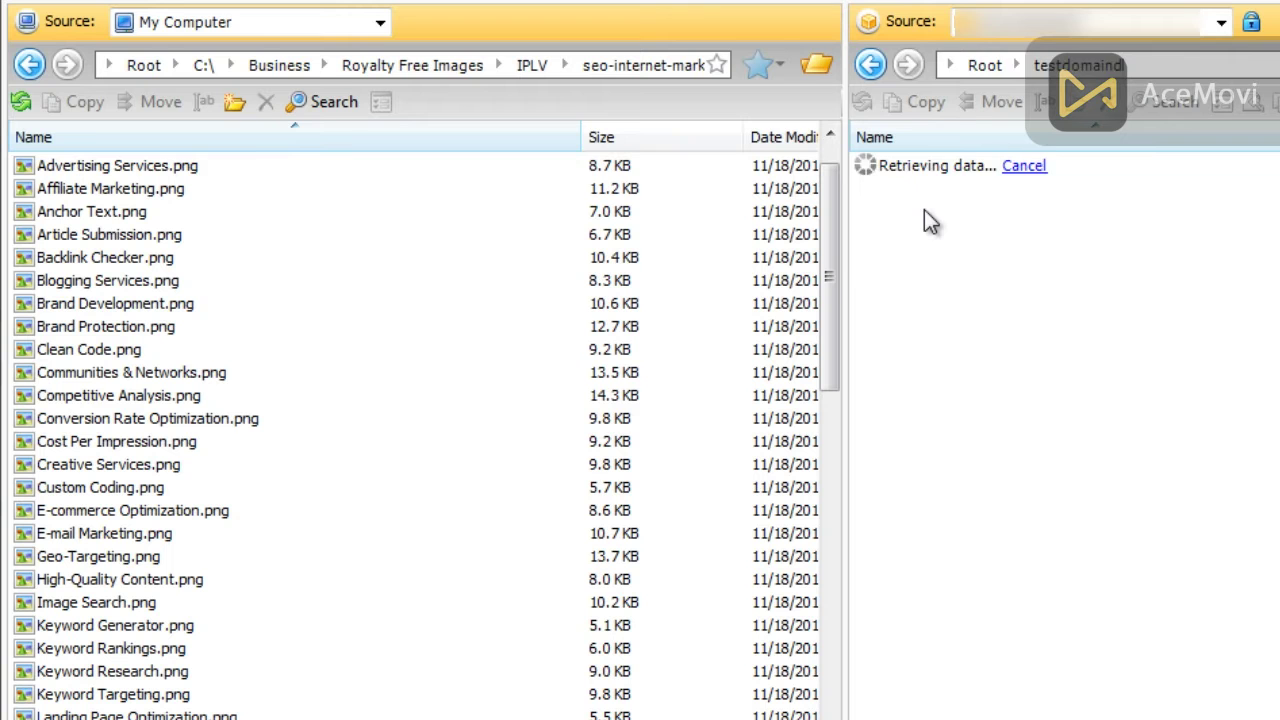
# Select the local files from Advertising Services.png through SEO Reports.png as one continuous range
pyautogui.click(368, 167)
pyautogui.scroll(-4, 412, 365)
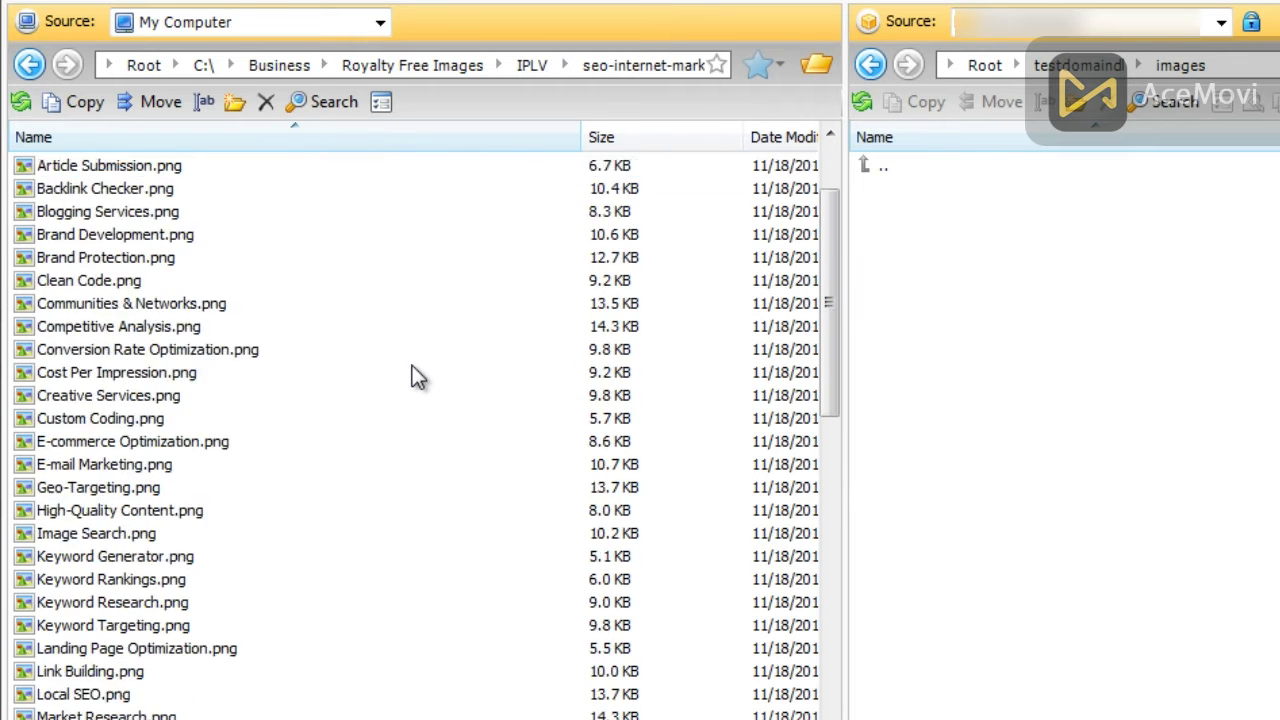
pyautogui.scroll(-6, 395, 515)
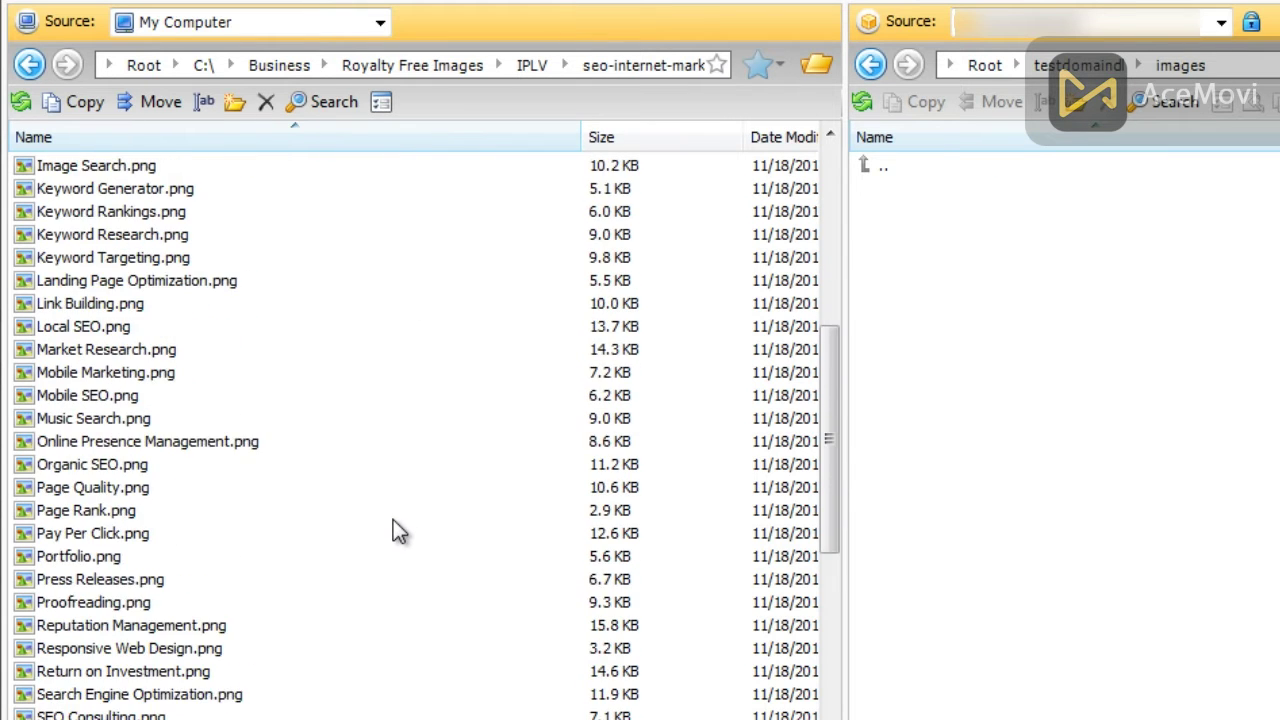
pyautogui.keyDown('shift'); pyautogui.click(517, 635); pyautogui.keyUp('shift')
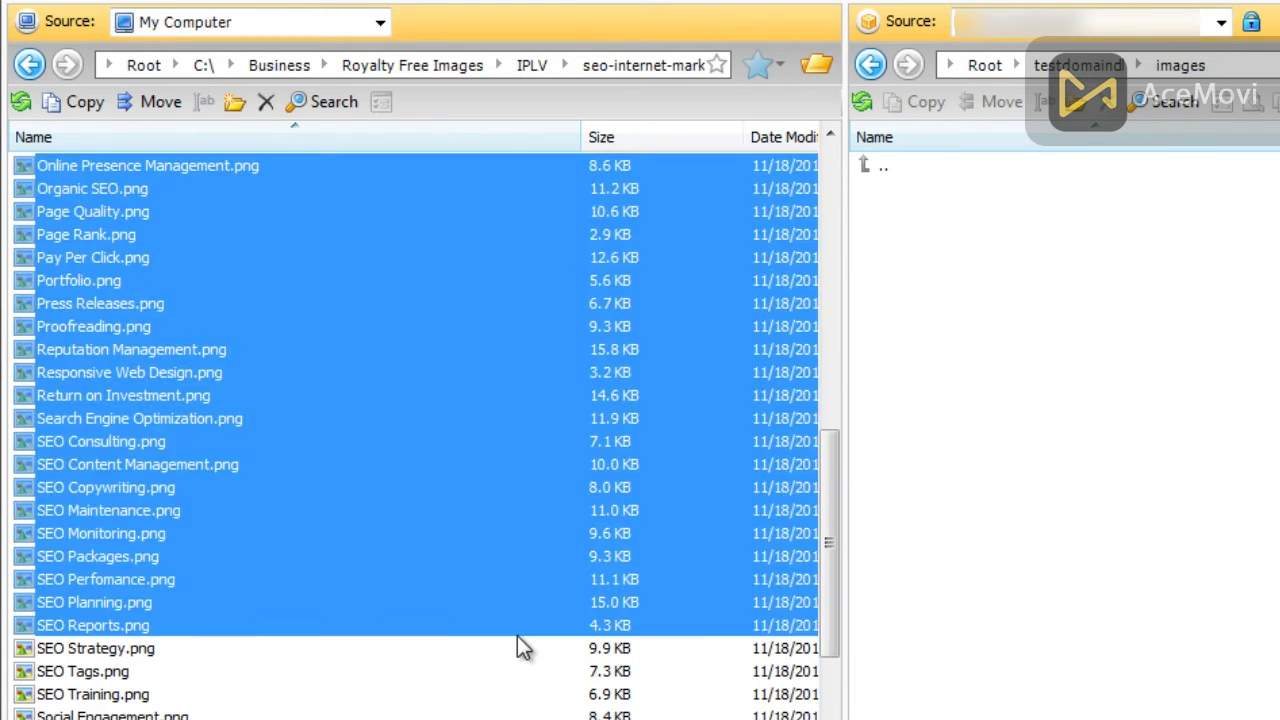
# Select only the local files from Geo-Targeting.png through Online Presence Management.png
pyautogui.scroll(2, 792, 403)
pyautogui.moveTo(838, 462); pyautogui.dragTo(837, 335)
pyautogui.click(401, 234)
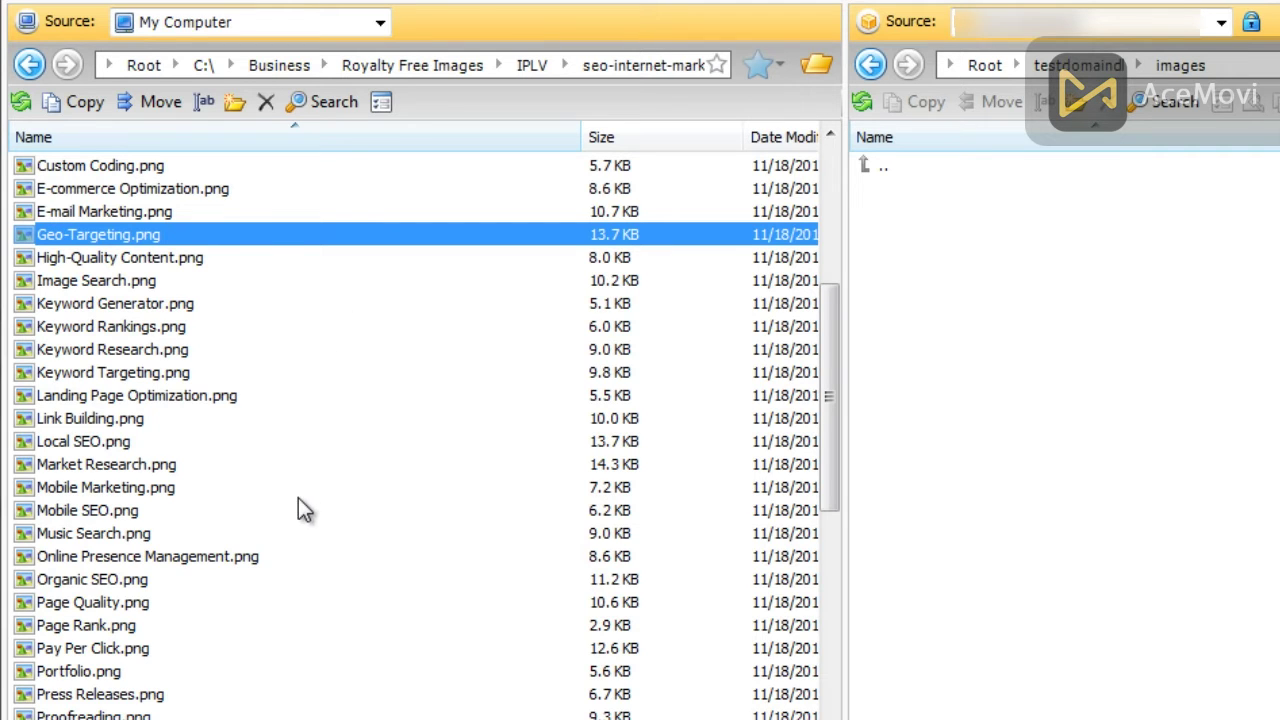
pyautogui.keyDown('shift'); pyautogui.click(280, 560); pyautogui.keyUp('shift')
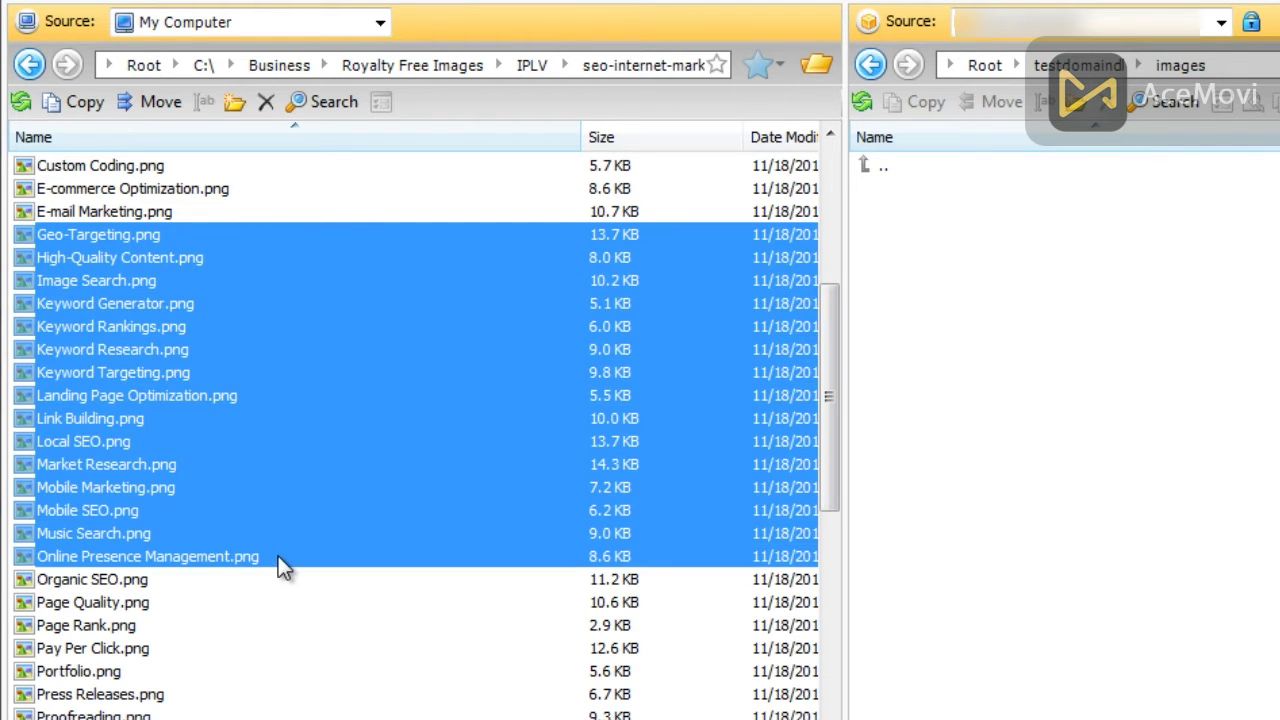
# Select the individual local files High-Quality Content.png, Landing Page Optimization.png and Online Presence Management.png together
pyautogui.click(296, 236)
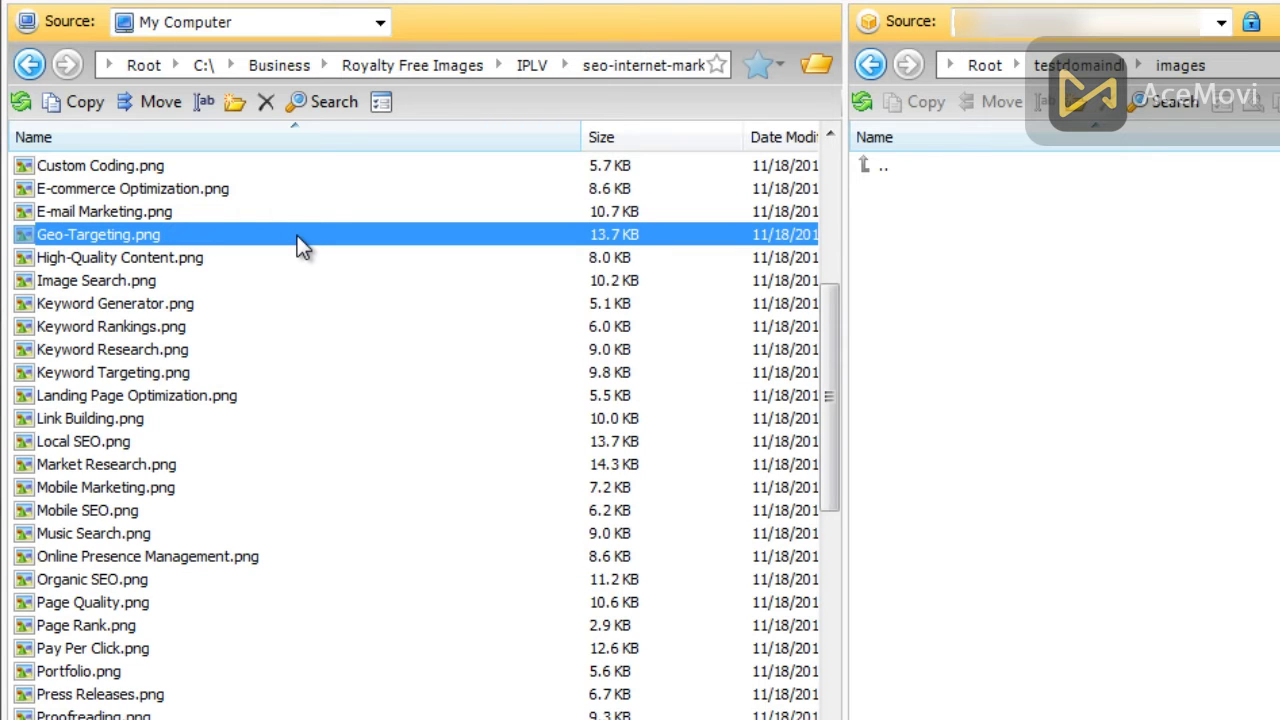
pyautogui.click(266, 262)
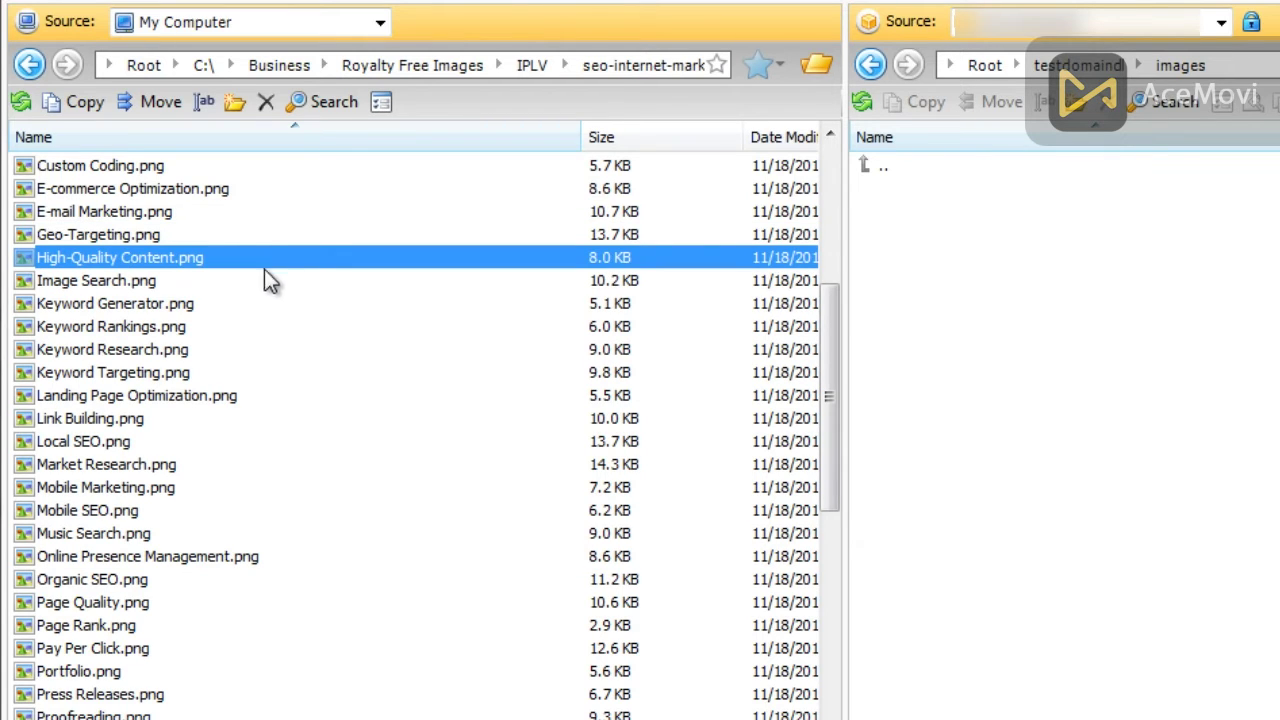
pyautogui.keyDown('ctrl'); pyautogui.click(218, 397); pyautogui.keyUp('ctrl')
pyautogui.keyDown('ctrl'); pyautogui.click(220, 562); pyautogui.keyUp('ctrl')
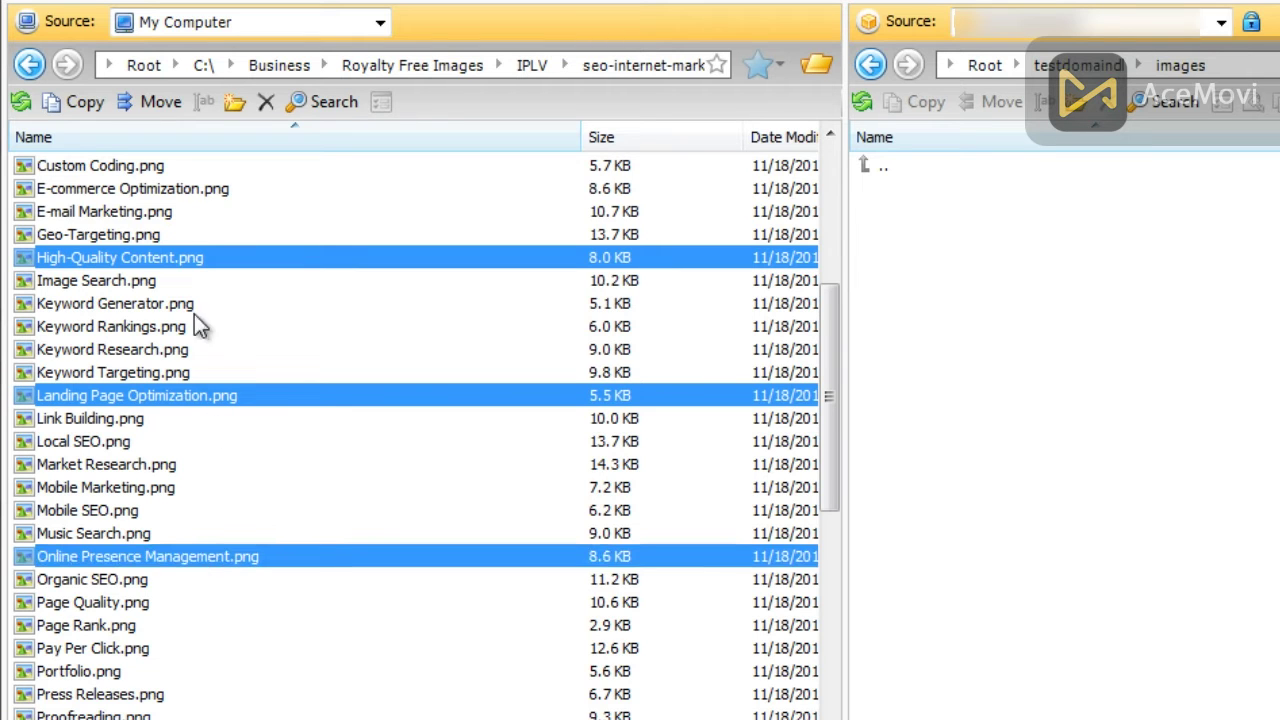
# Copy the local files from E-commerce Optimization.png through SEO Maintenance.png into the remote images folder
pyautogui.click(218, 195)
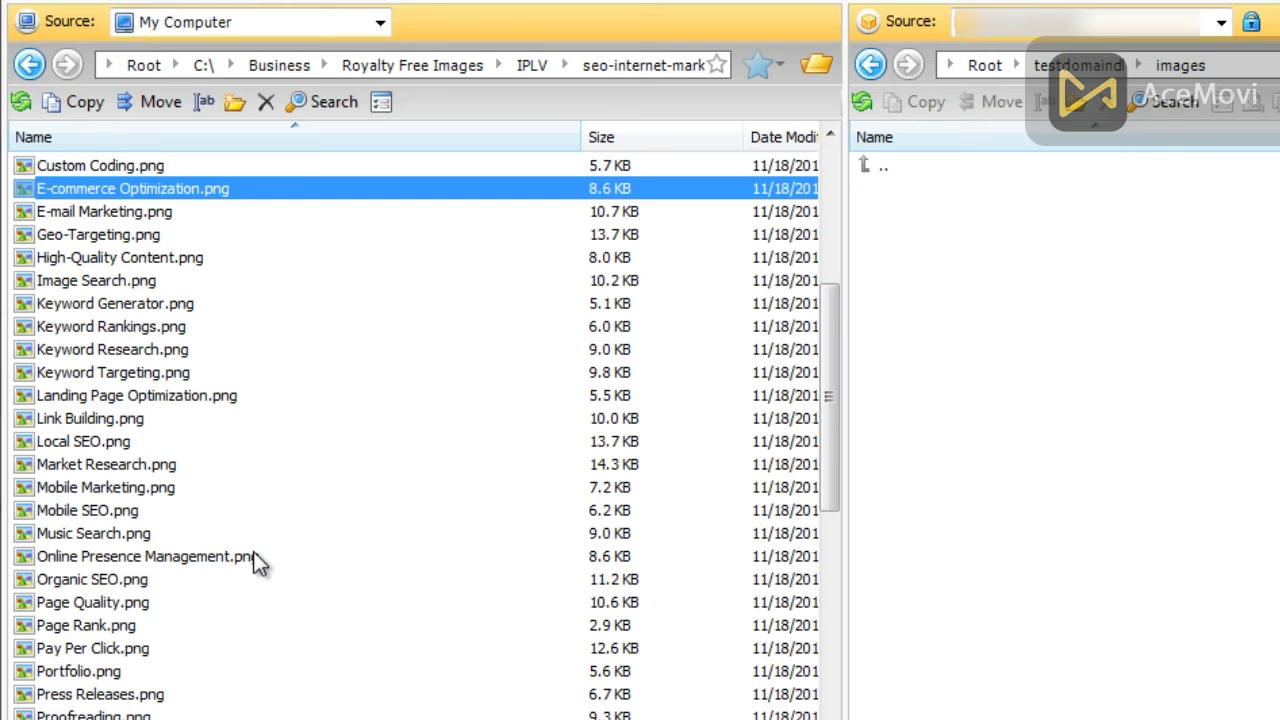
pyautogui.scroll(-4, 254, 552)
pyautogui.keyDown('shift'); pyautogui.click(262, 624); pyautogui.keyUp('shift')
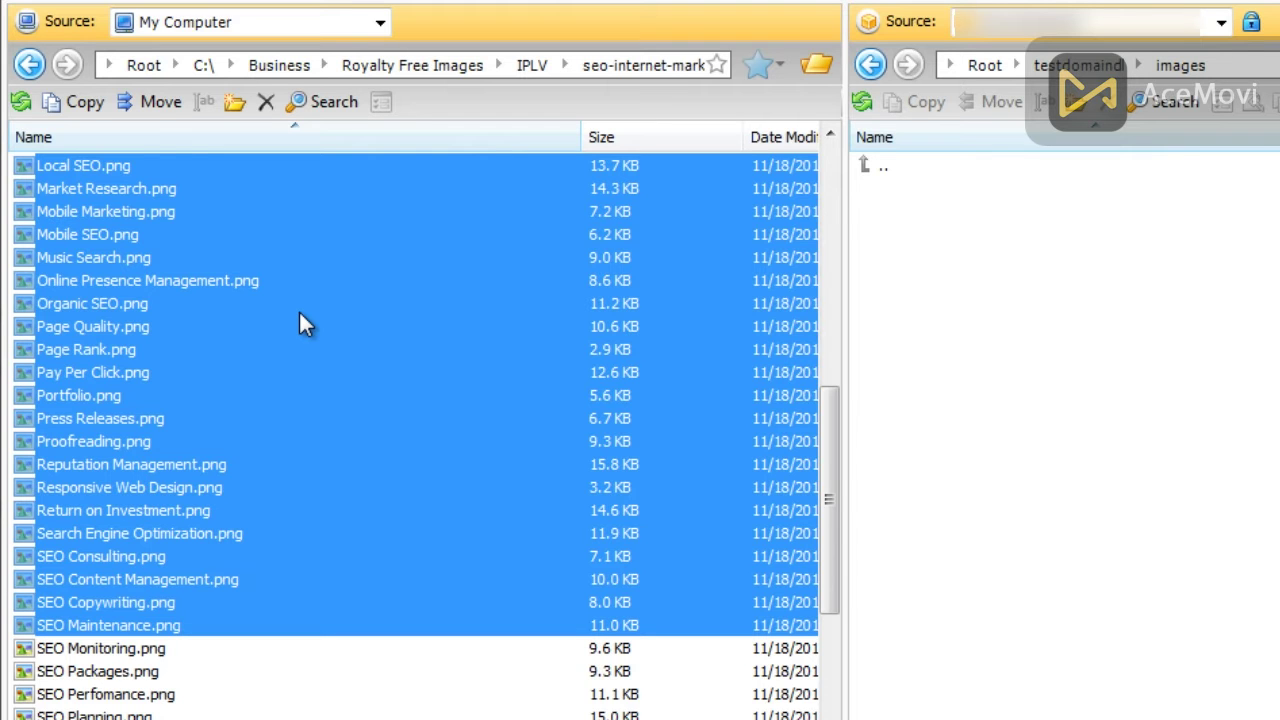
pyautogui.moveTo(300, 314); pyautogui.dragTo(1063, 313)
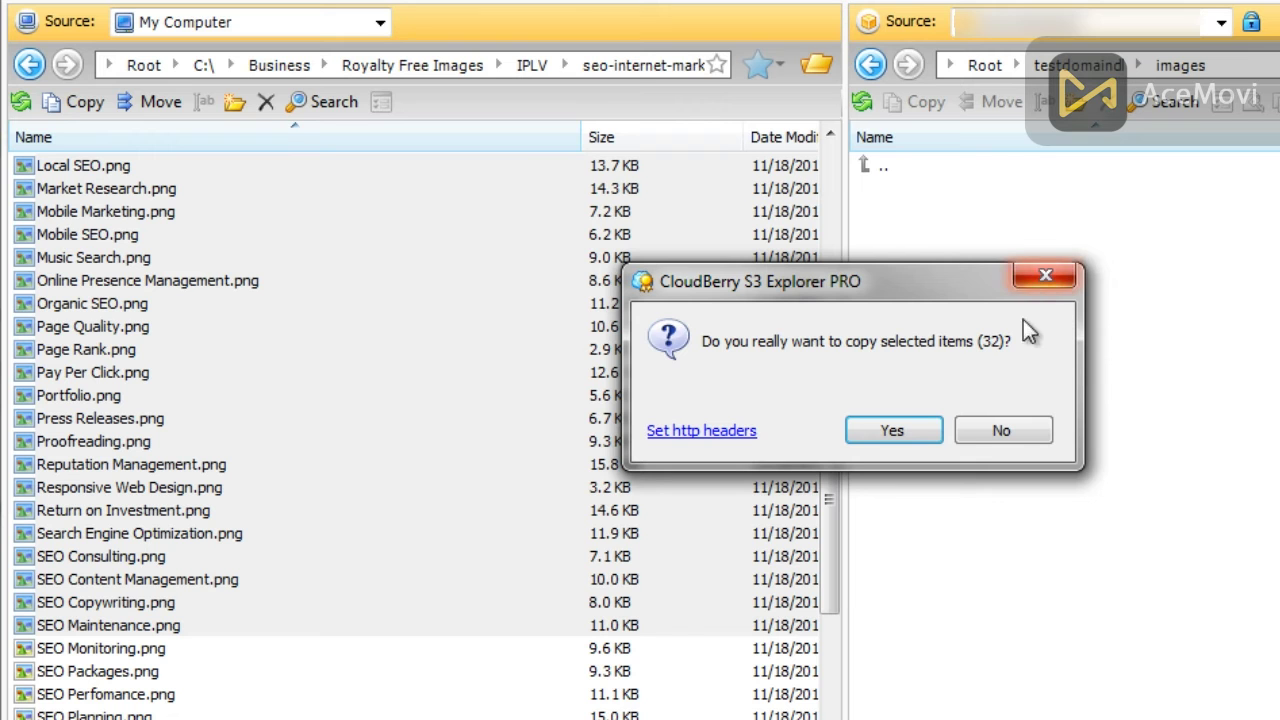
pyautogui.click(926, 432)
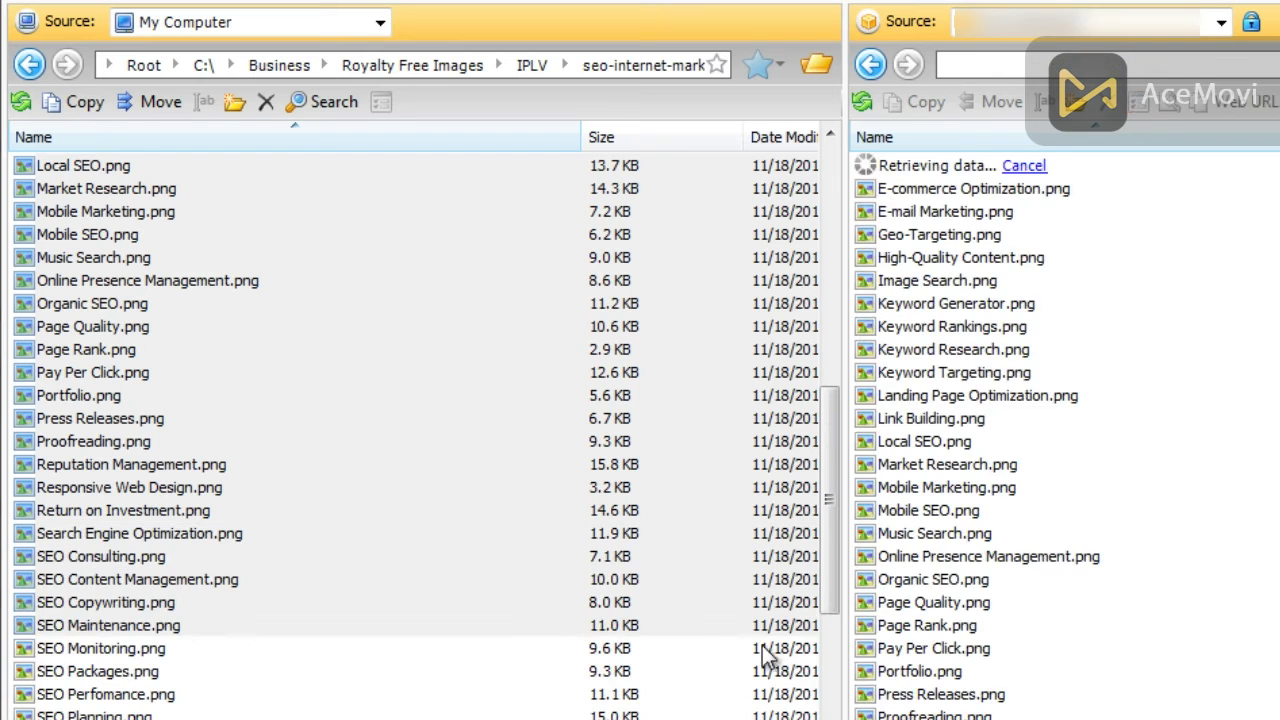
# Look through the uploaded PNG files in the remote images folder and check them against the local file list
pyautogui.click(998, 489)
pyautogui.scroll(-1, 1045, 585)
pyautogui.scroll(1, 1043, 580)
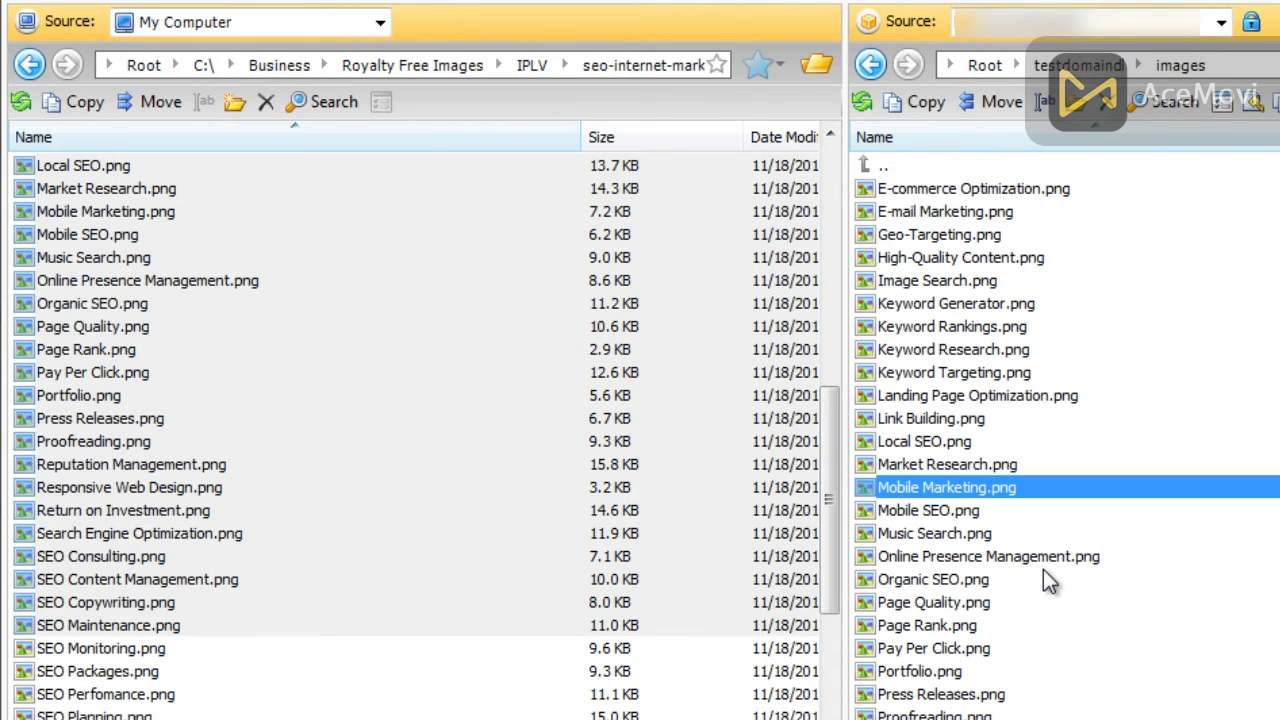
pyautogui.scroll(-1, 1045, 345)
pyautogui.scroll(1, 1030, 345)
pyautogui.scroll(-2, 1250, 421)
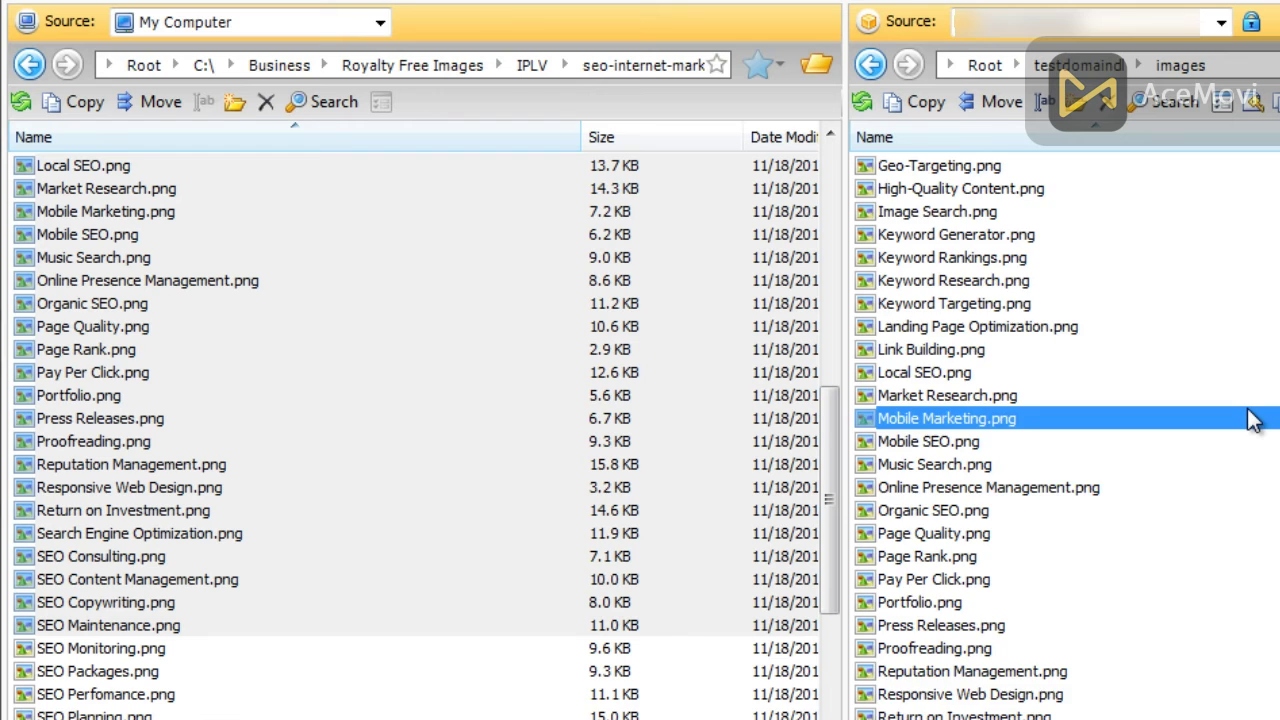
pyautogui.scroll(2, 1235, 429)
pyautogui.scroll(1, 1230, 430)
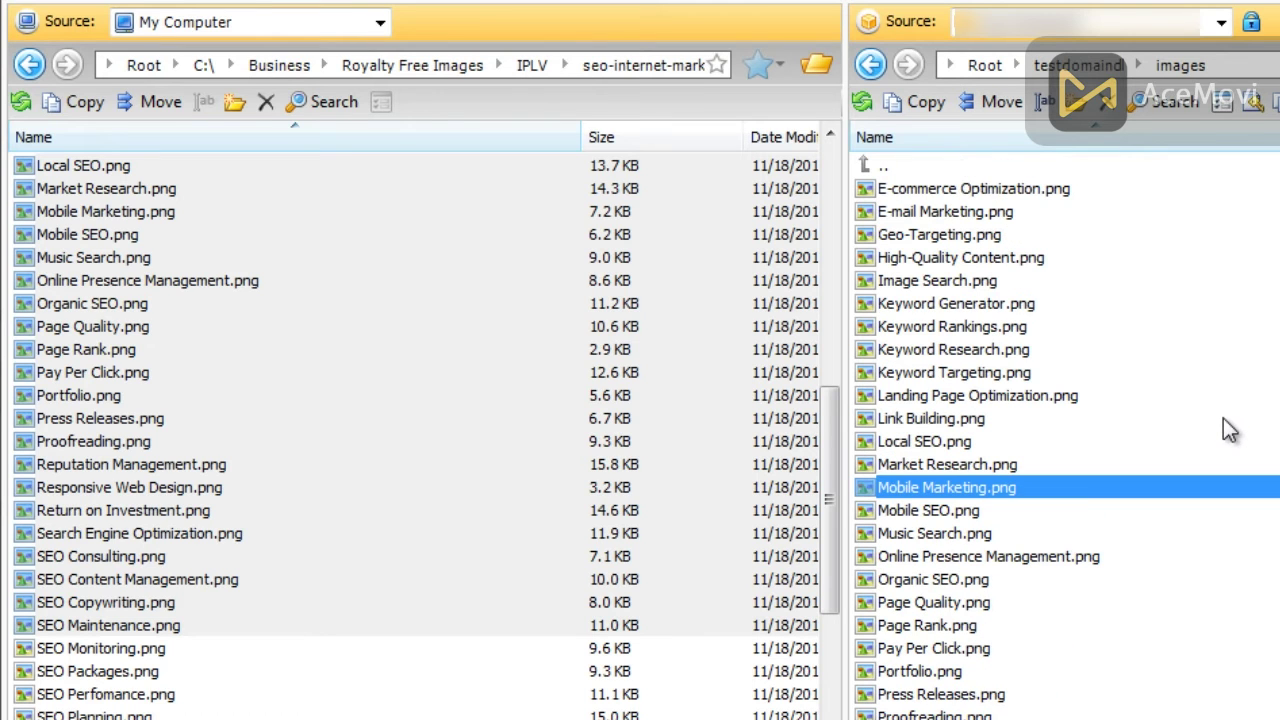
pyautogui.click(1006, 328)
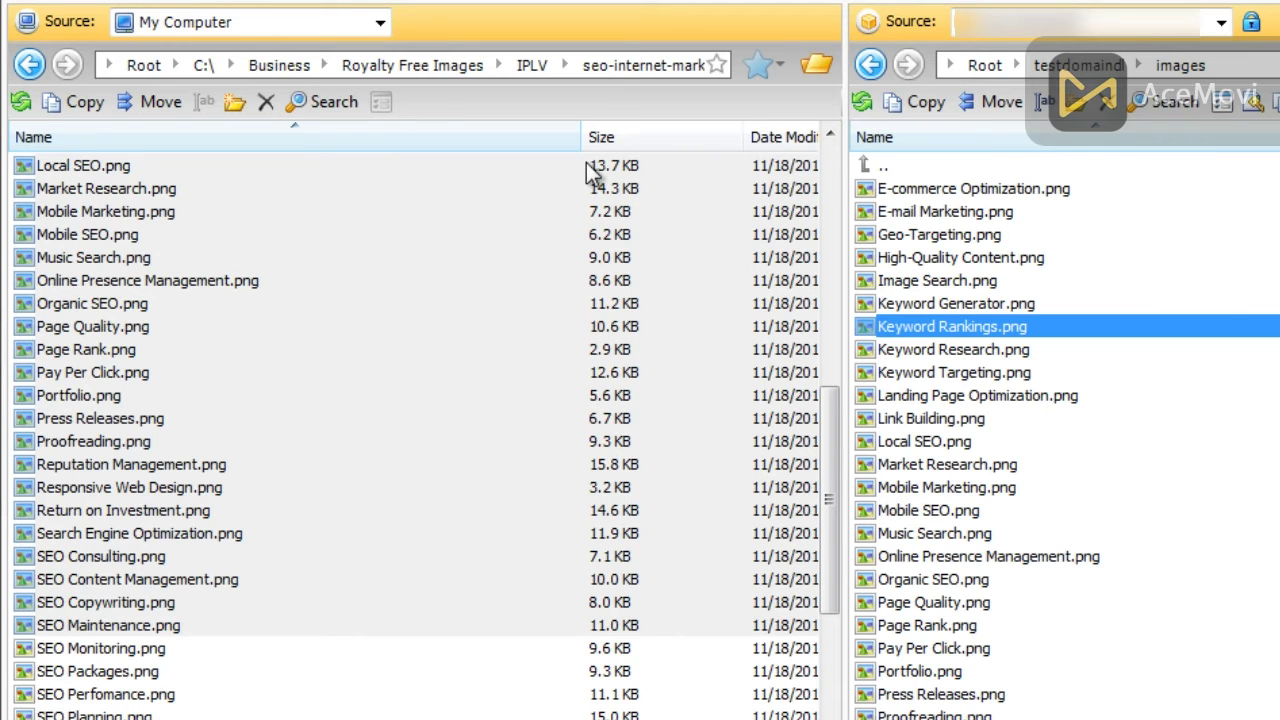
pyautogui.scroll(9, 834, 180)
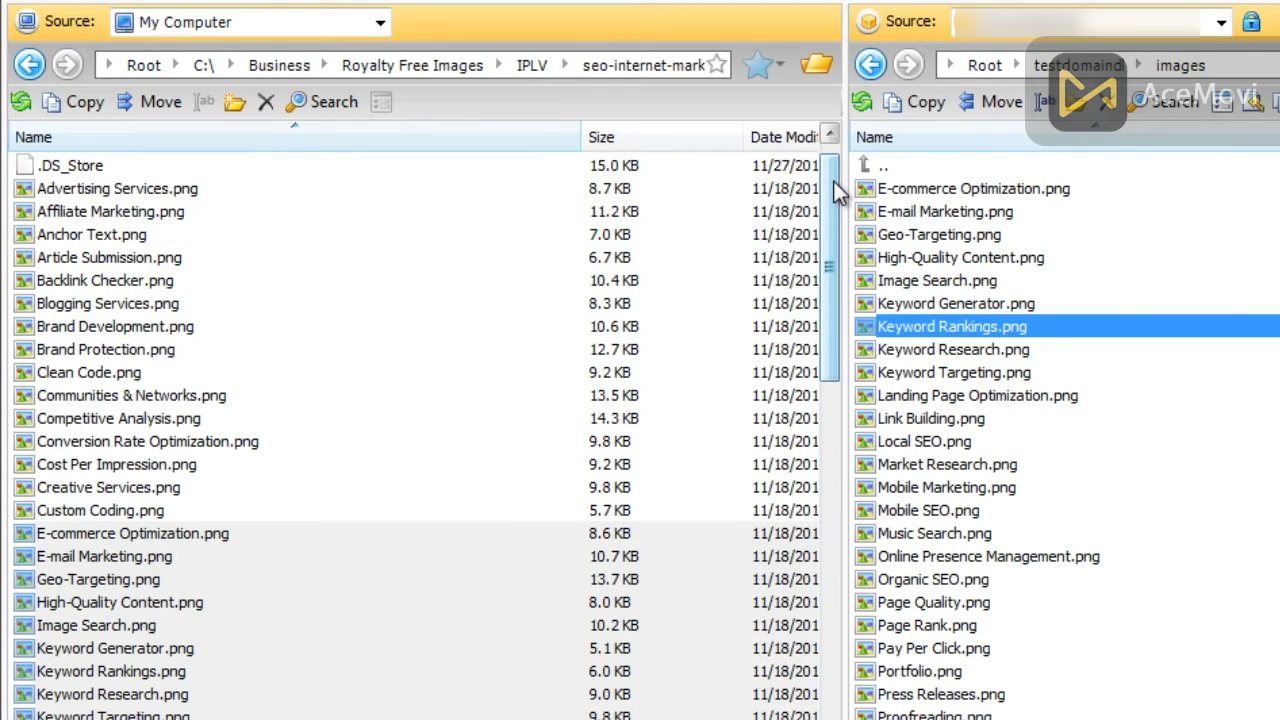
# Try to copy the remote files from Image Search.png through Mobile SEO.png into the local folder, declining the copy confirmation
pyautogui.click(968, 280)
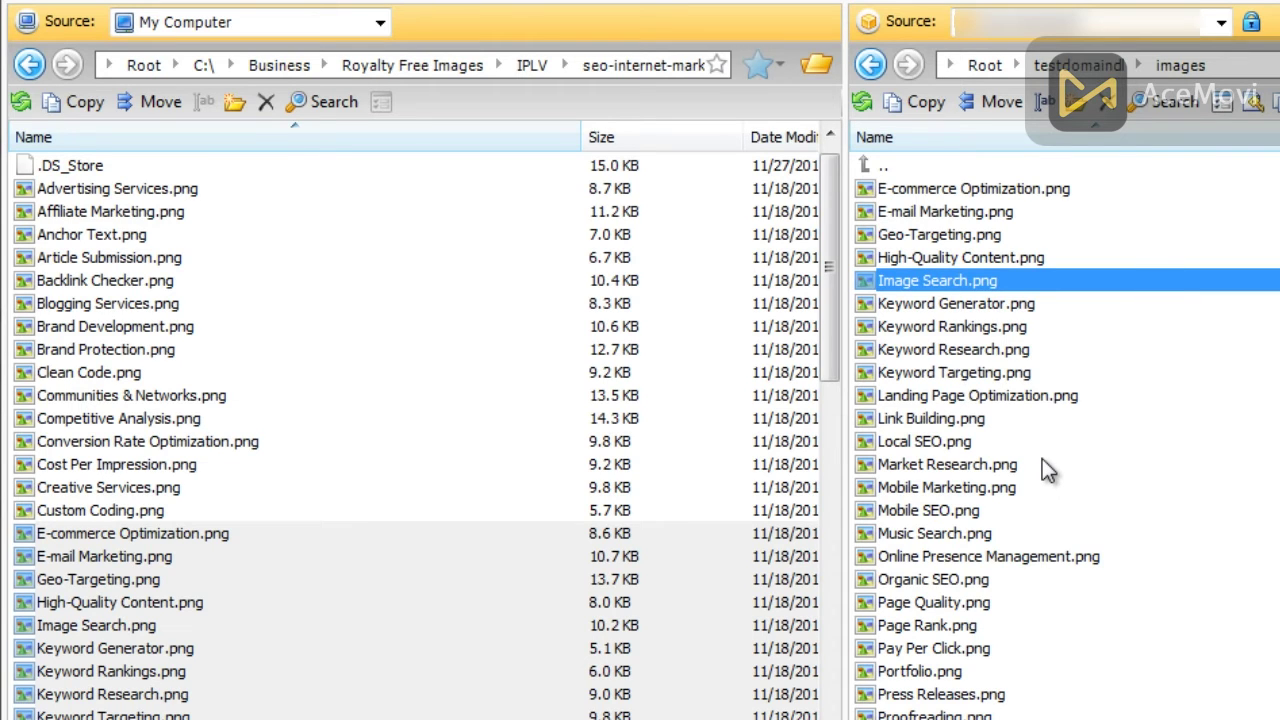
pyautogui.keyDown('shift'); pyautogui.click(1036, 511); pyautogui.keyUp('shift')
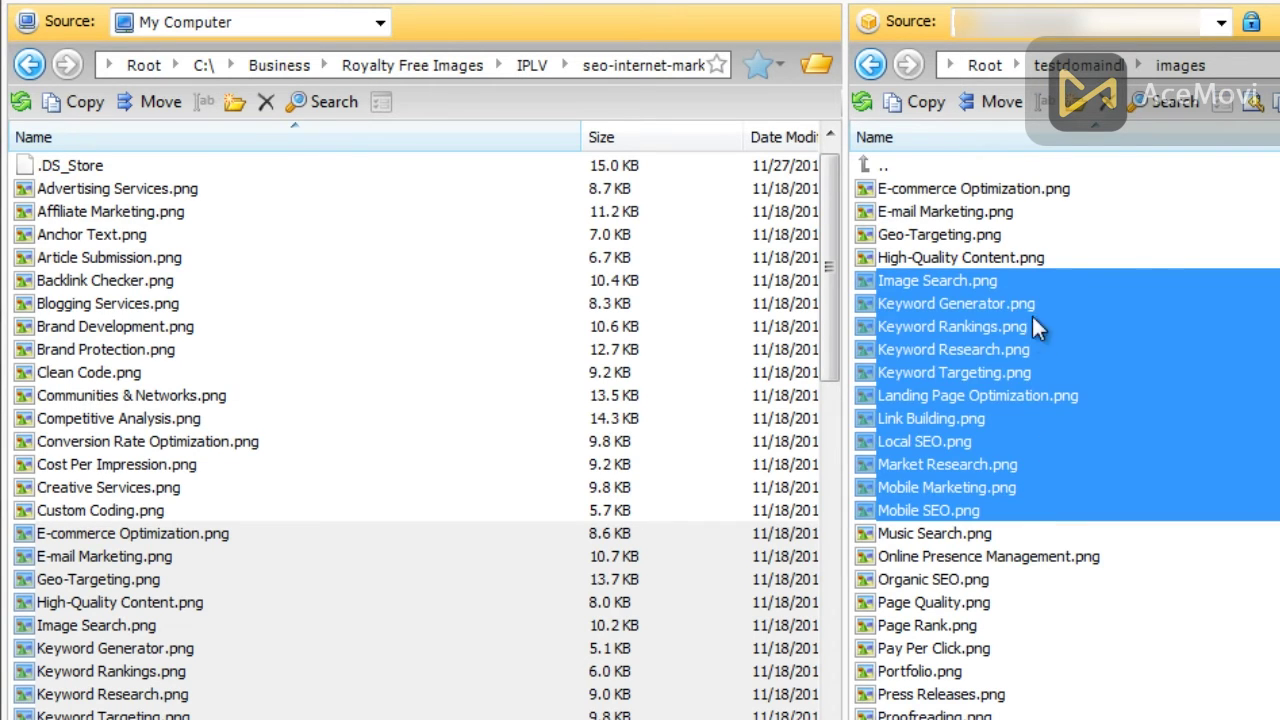
pyautogui.moveTo(1058, 345); pyautogui.dragTo(447, 366)
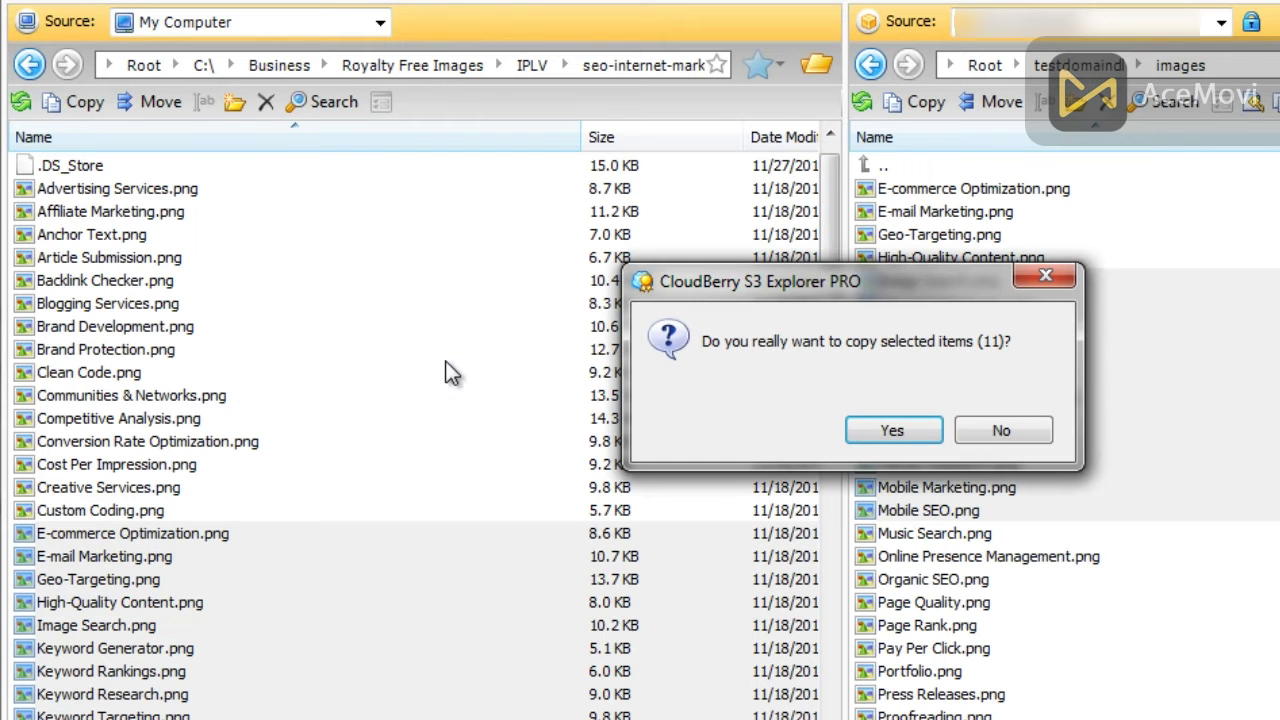
pyautogui.click(987, 433)
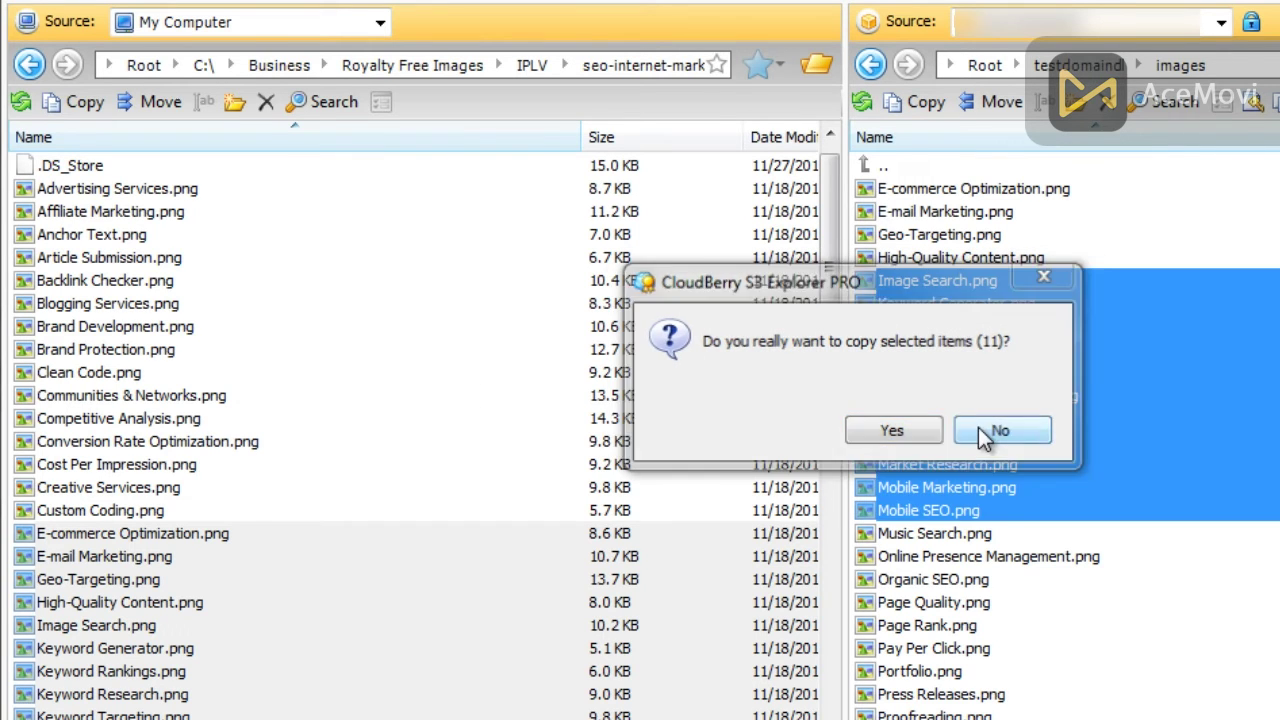
pyautogui.click(472, 328)
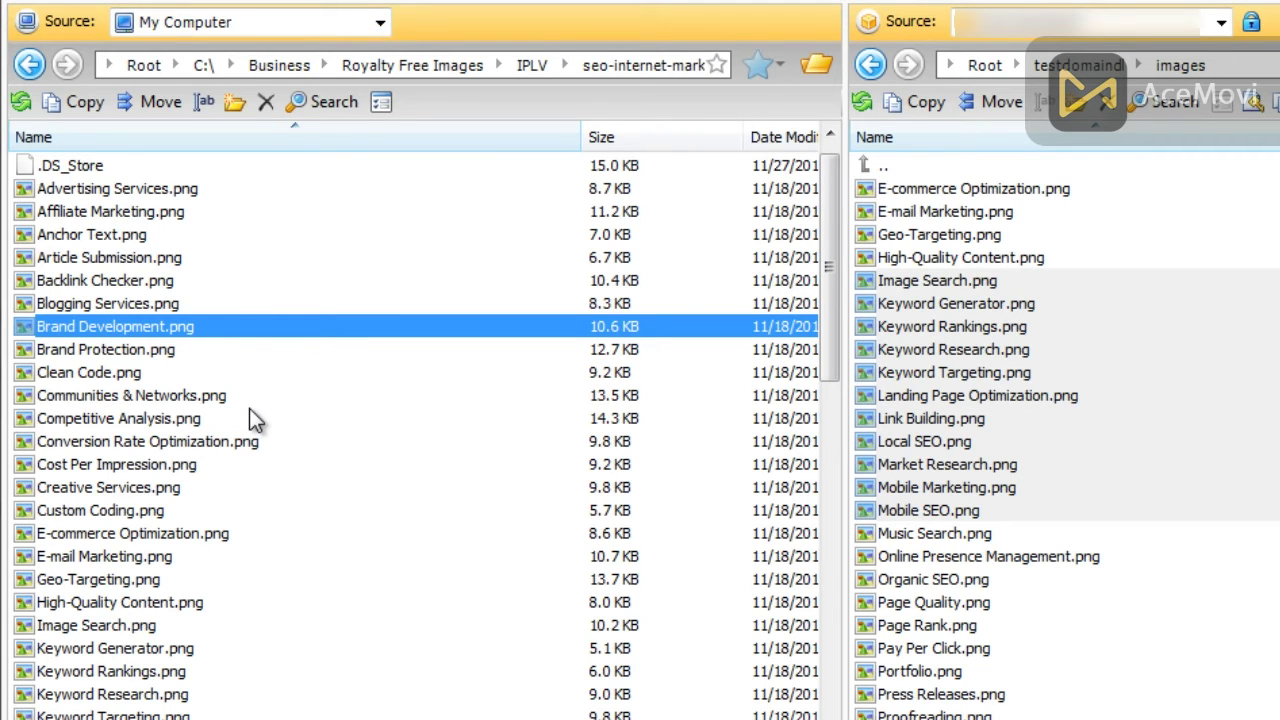
pyautogui.click(1126, 345)
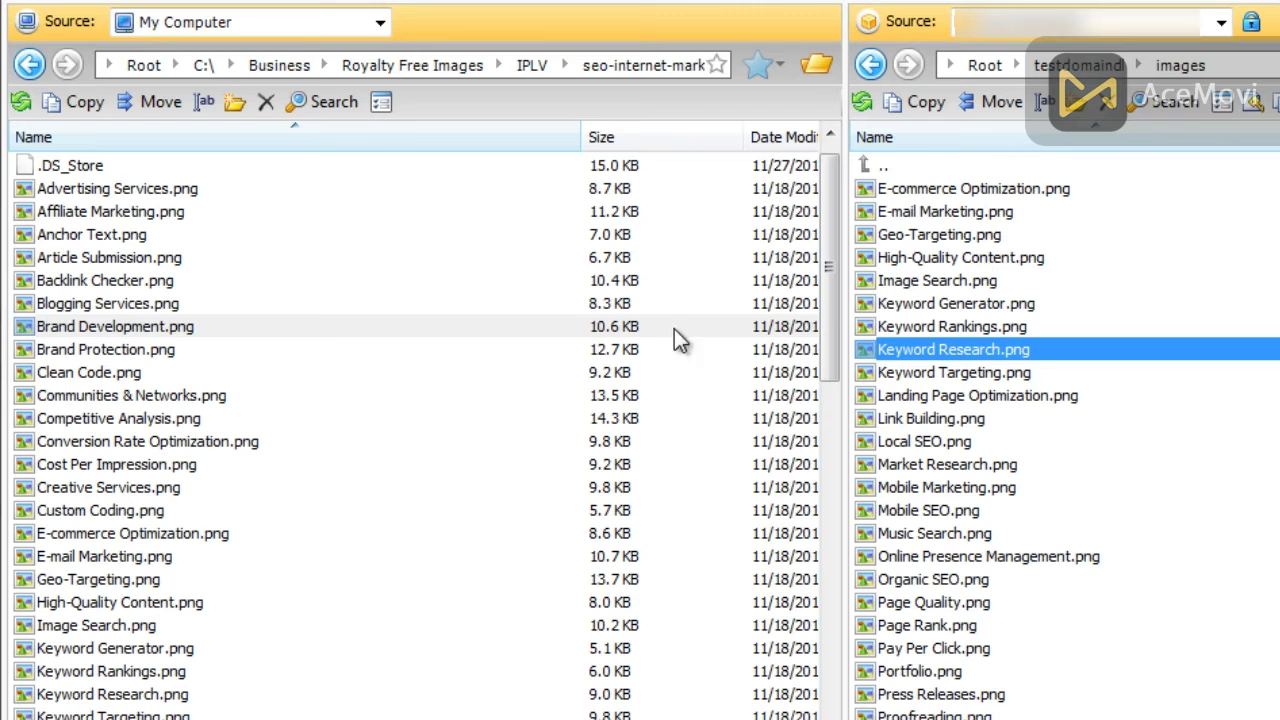
pyautogui.click(1039, 192)
pyautogui.scroll(-1, 1065, 515)
pyautogui.scroll(1, 1059, 490)
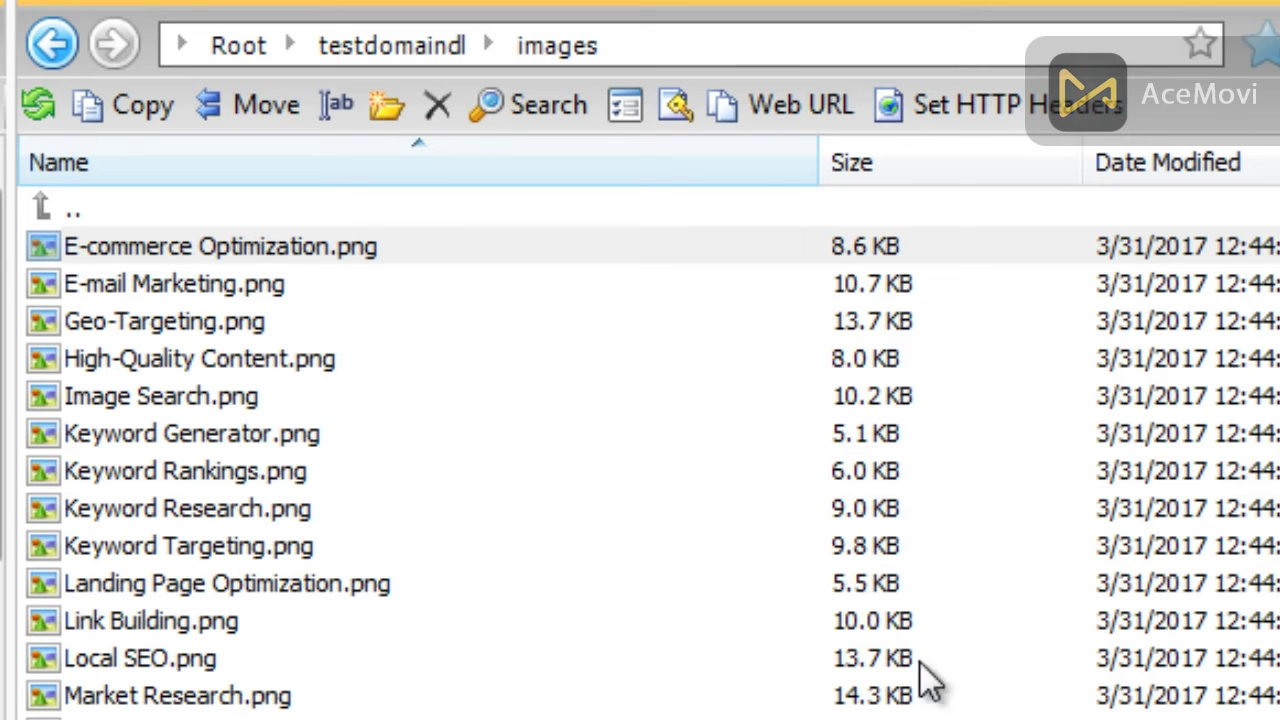
pyautogui.click(290, 258)
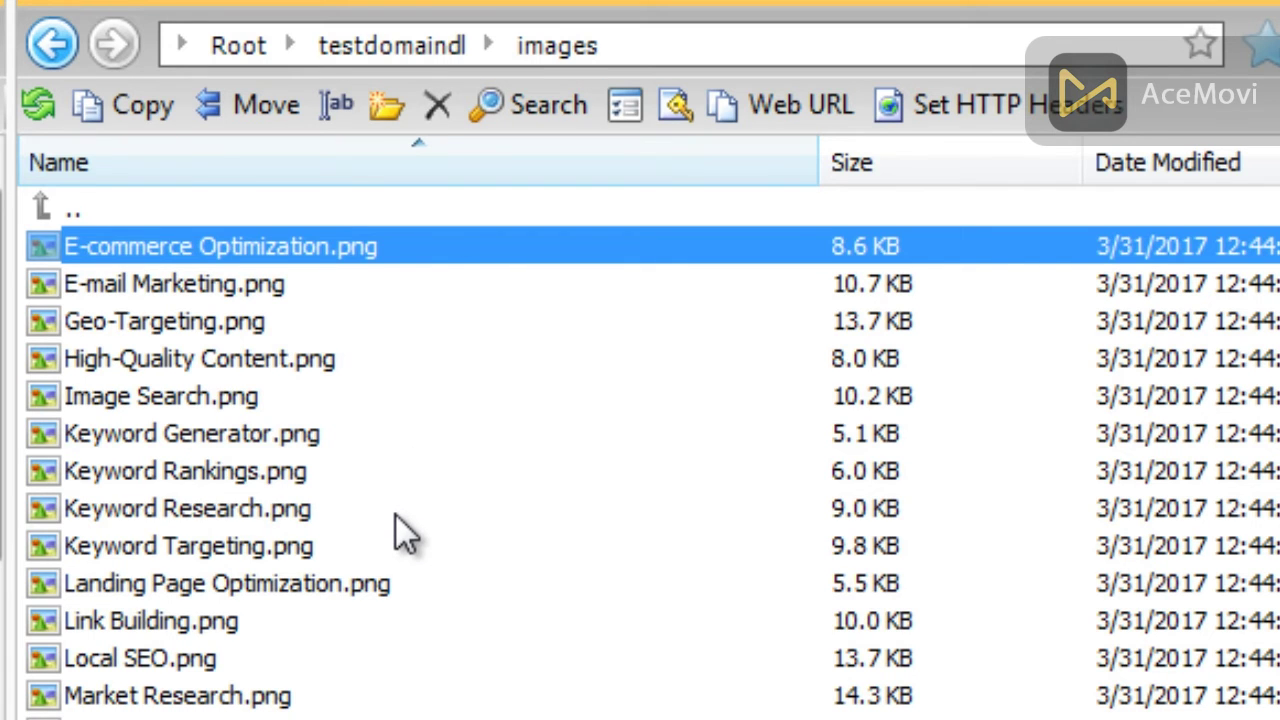
# Generate web URLs for the remote files from High-Quality Content.png through Online Presence Management.png
pyautogui.click(300, 372)
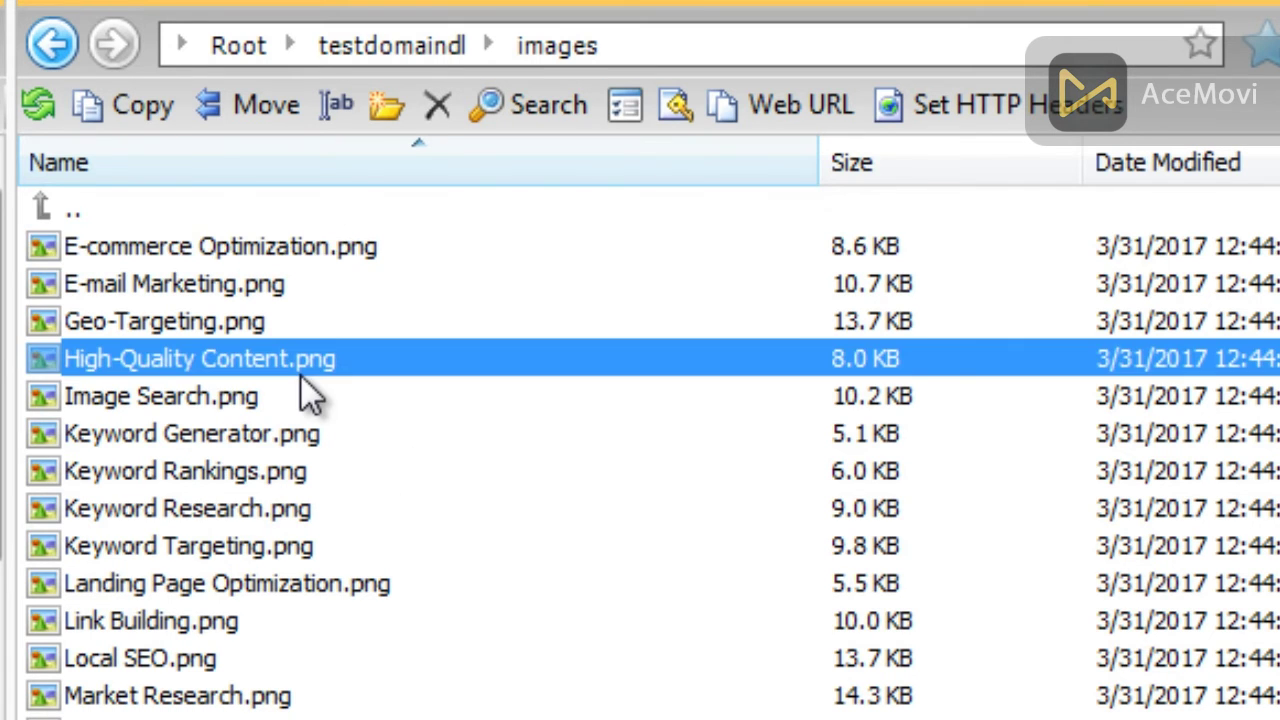
pyautogui.hotkey('shift', 'End')
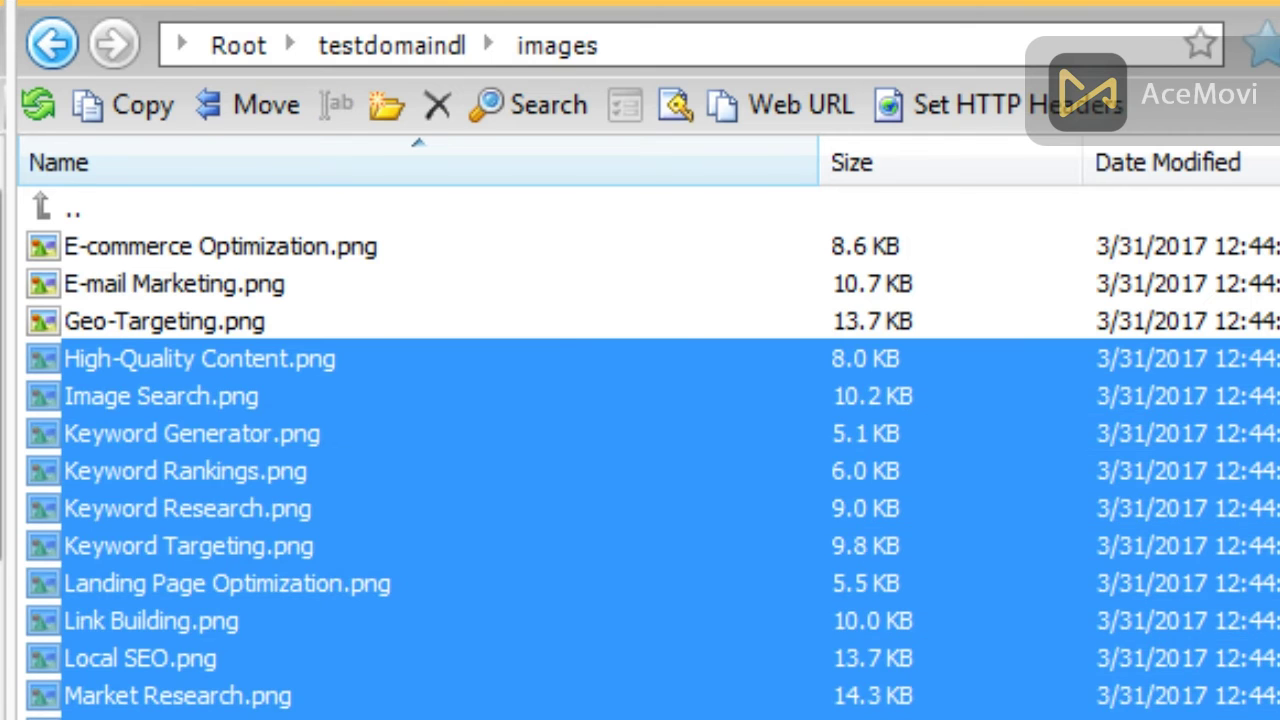
pyautogui.scroll(-1, 274, 512)
pyautogui.scroll(1, 274, 512)
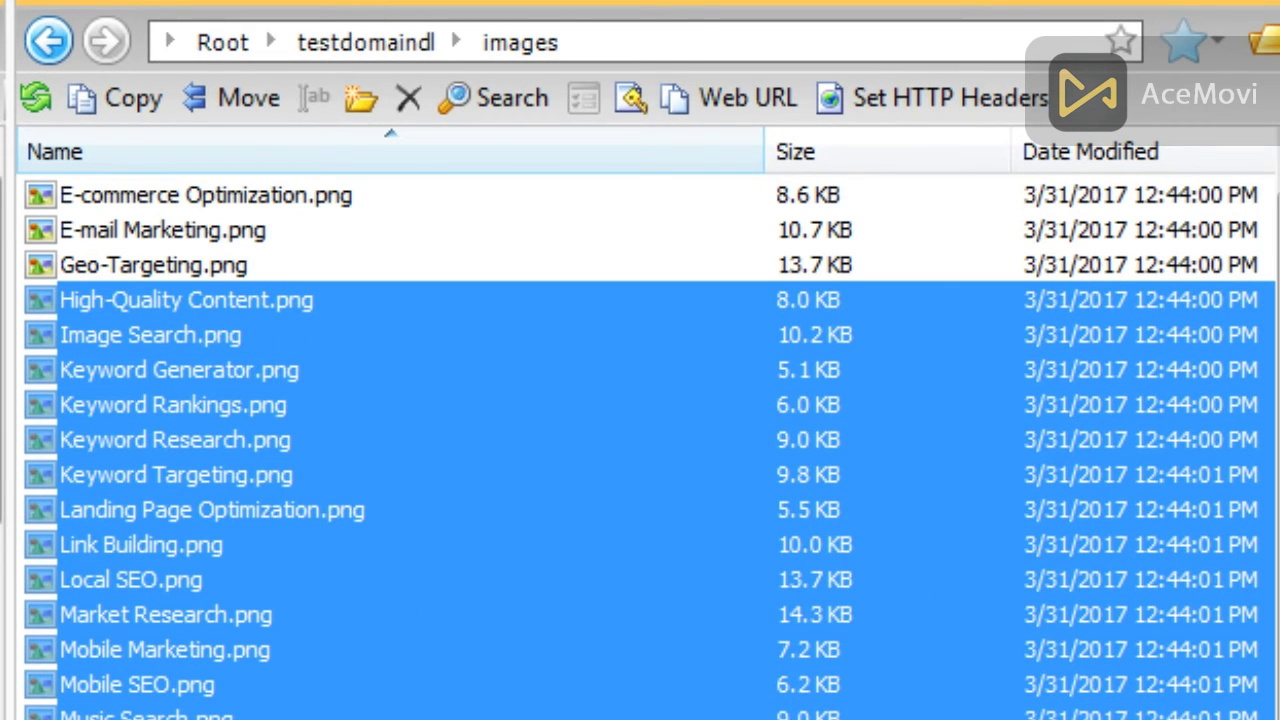
pyautogui.rightClick(118, 357)
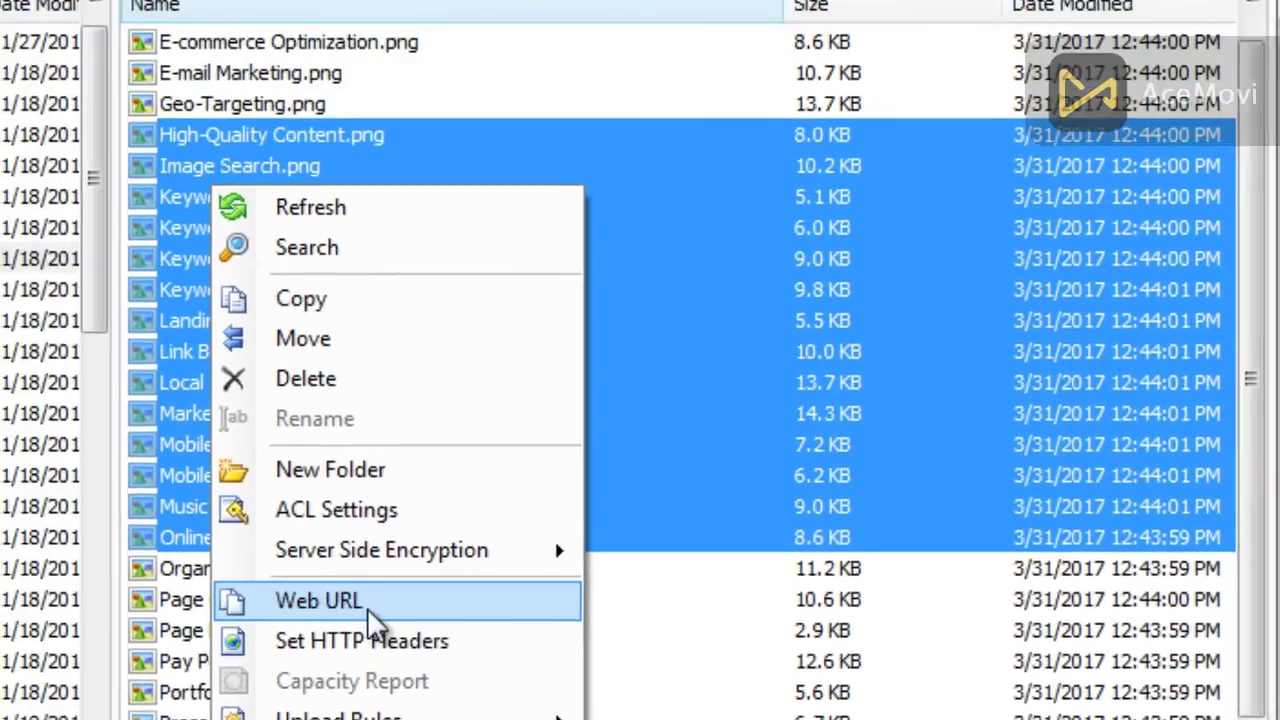
pyautogui.click(222, 440)
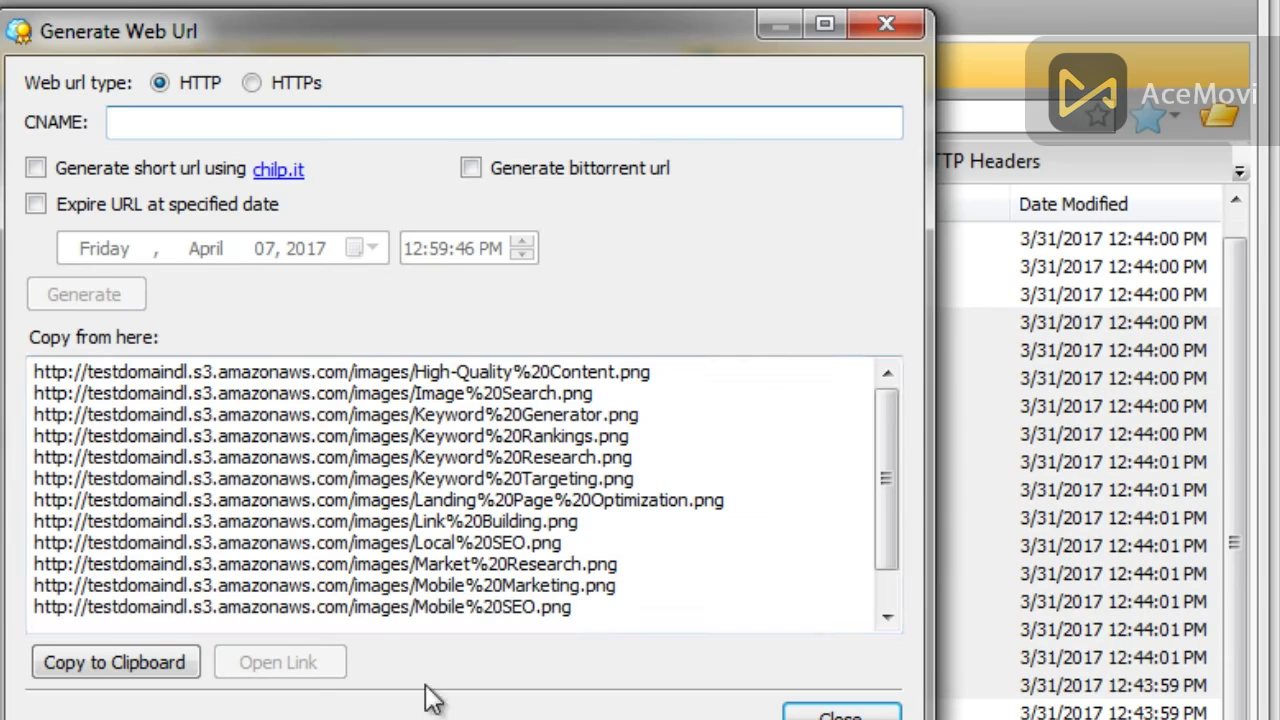
# Copy the whole list of generated HTTP image URLs to the clipboard
pyautogui.moveTo(37, 371); pyautogui.dragTo(640, 652)
pyautogui.hotkey('ctrl', 'c')
pyautogui.click(622, 522)
pyautogui.scroll(1, 623, 525)
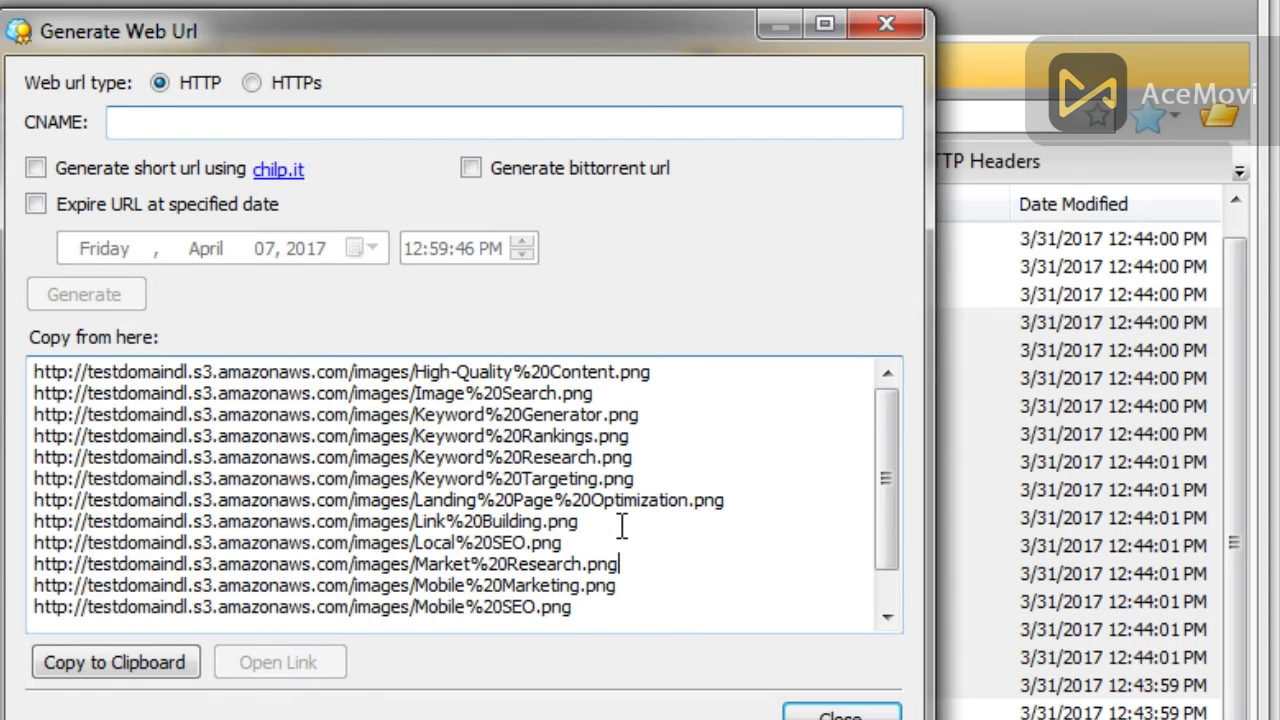
pyautogui.click(134, 670)
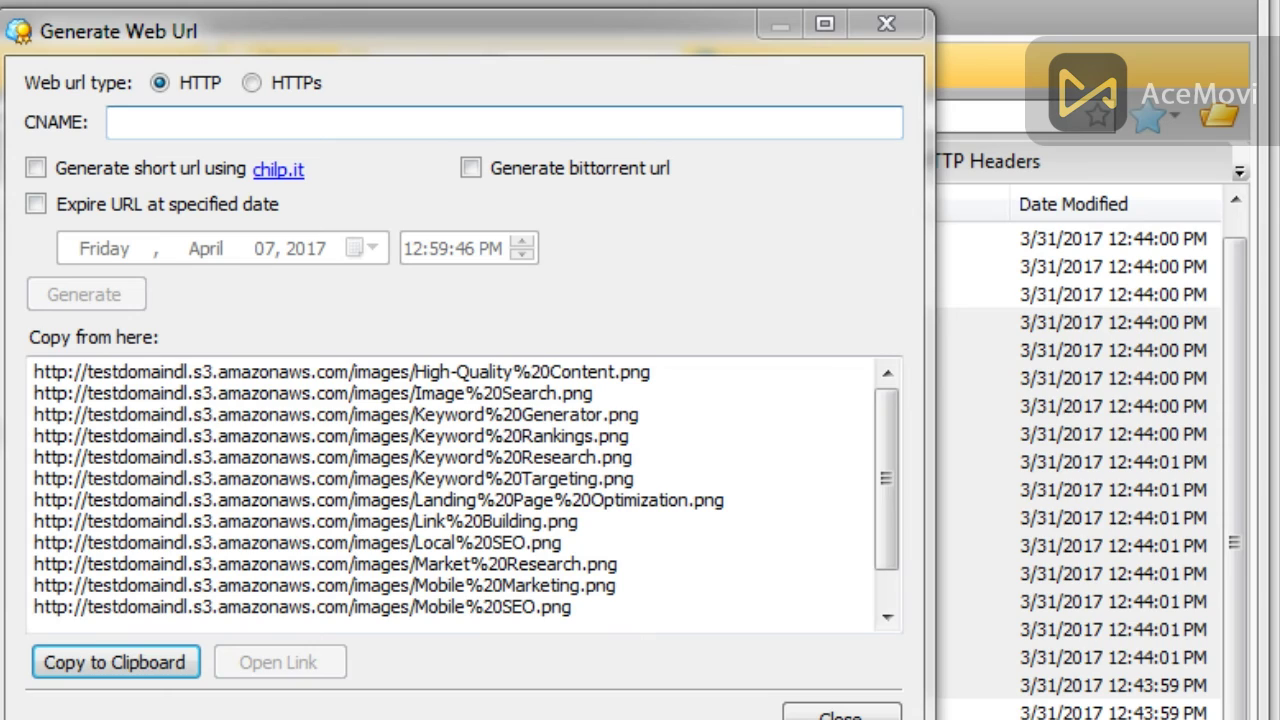
# Switch to the empty Notepad document, paste the copied image URLs, and close the Generate Web Url dialog
pyautogui.hotkey('alt', 'Tab')
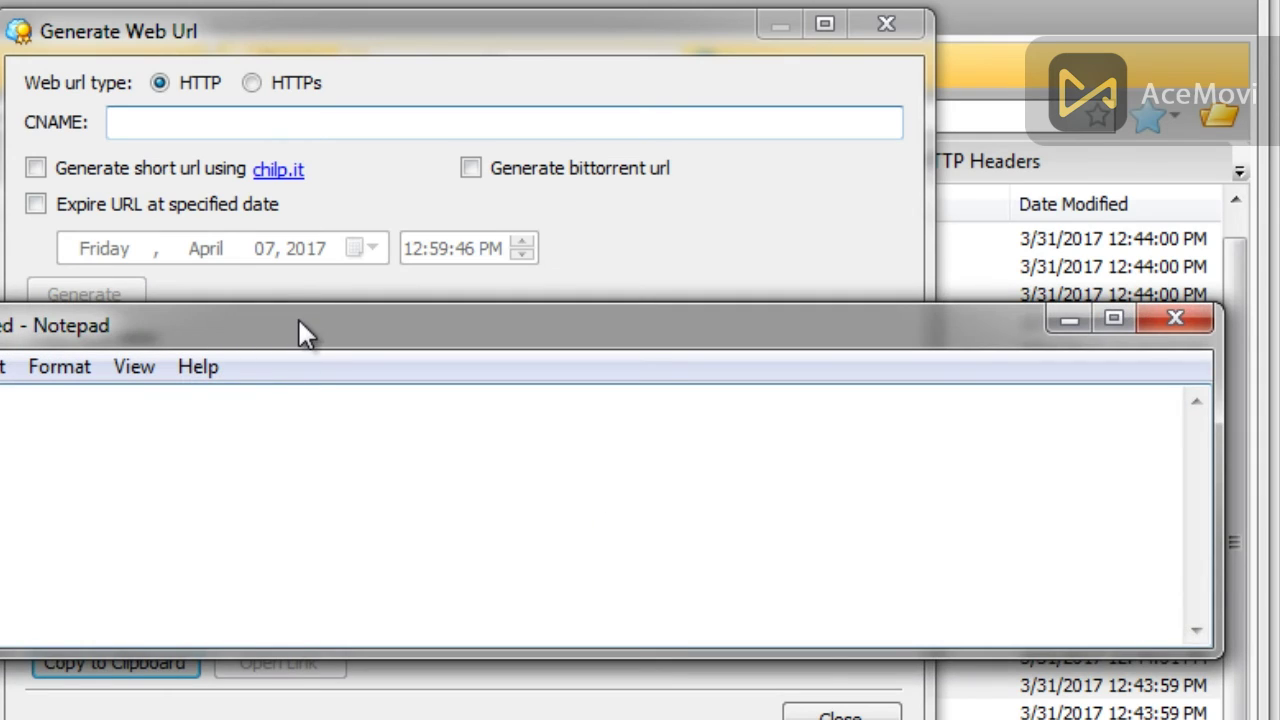
pyautogui.moveTo(298, 305); pyautogui.dragTo(298, 62)
pyautogui.rightClick(98, 203)
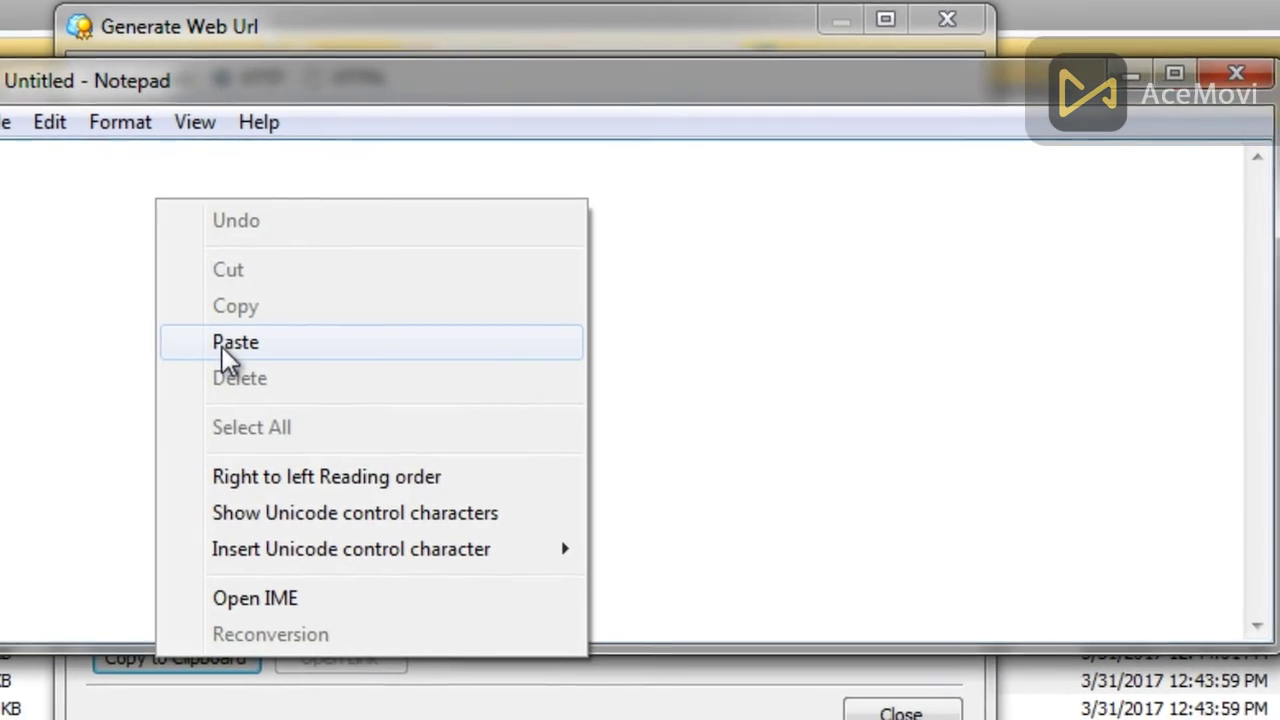
pyautogui.click(172, 348)
pyautogui.click(425, 35)
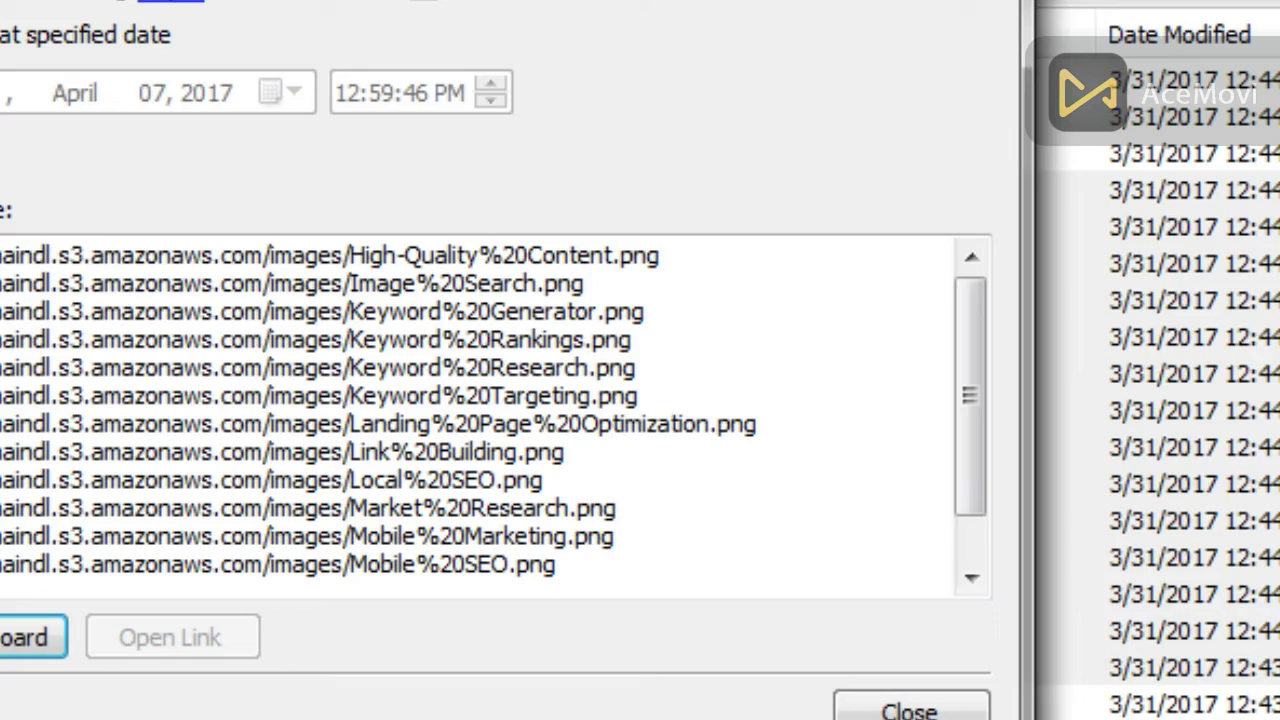
pyautogui.click(1040, 24)
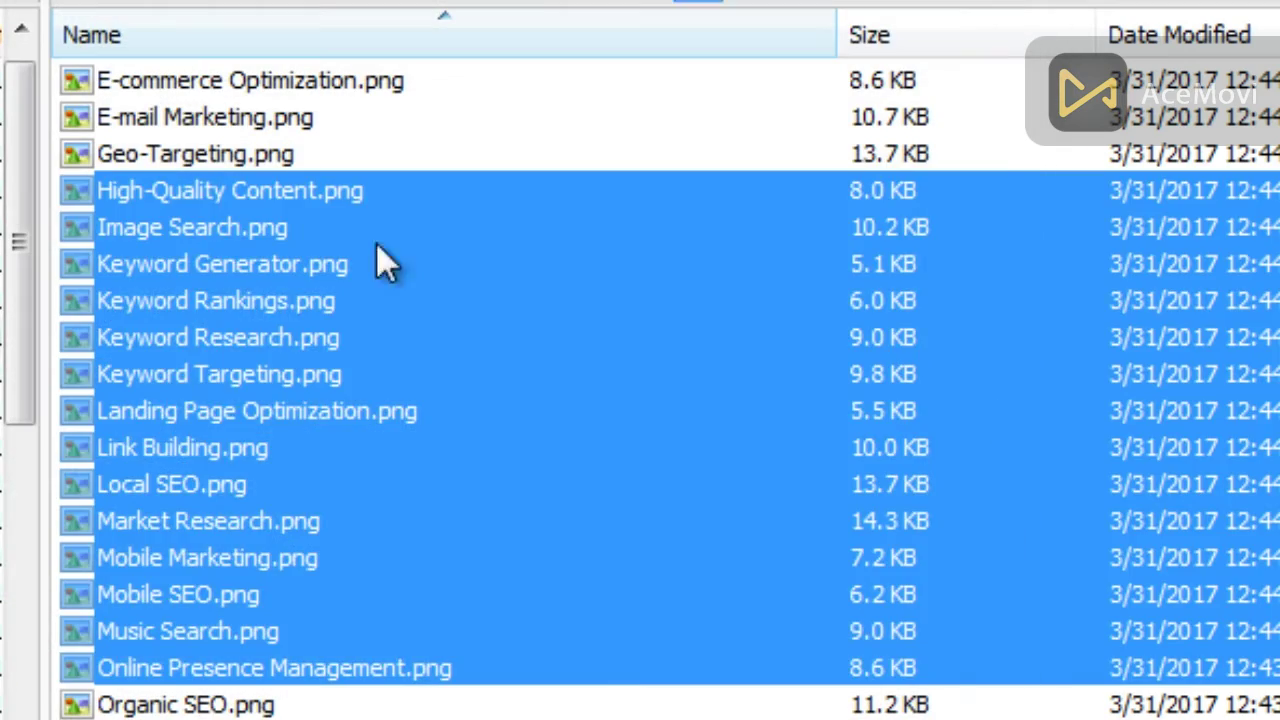
# Generate the web URL for only the remote Keyword Targeting.png, copy it to the clipboard and close the dialog
pyautogui.click(169, 364)
pyautogui.rightClick(169, 364)
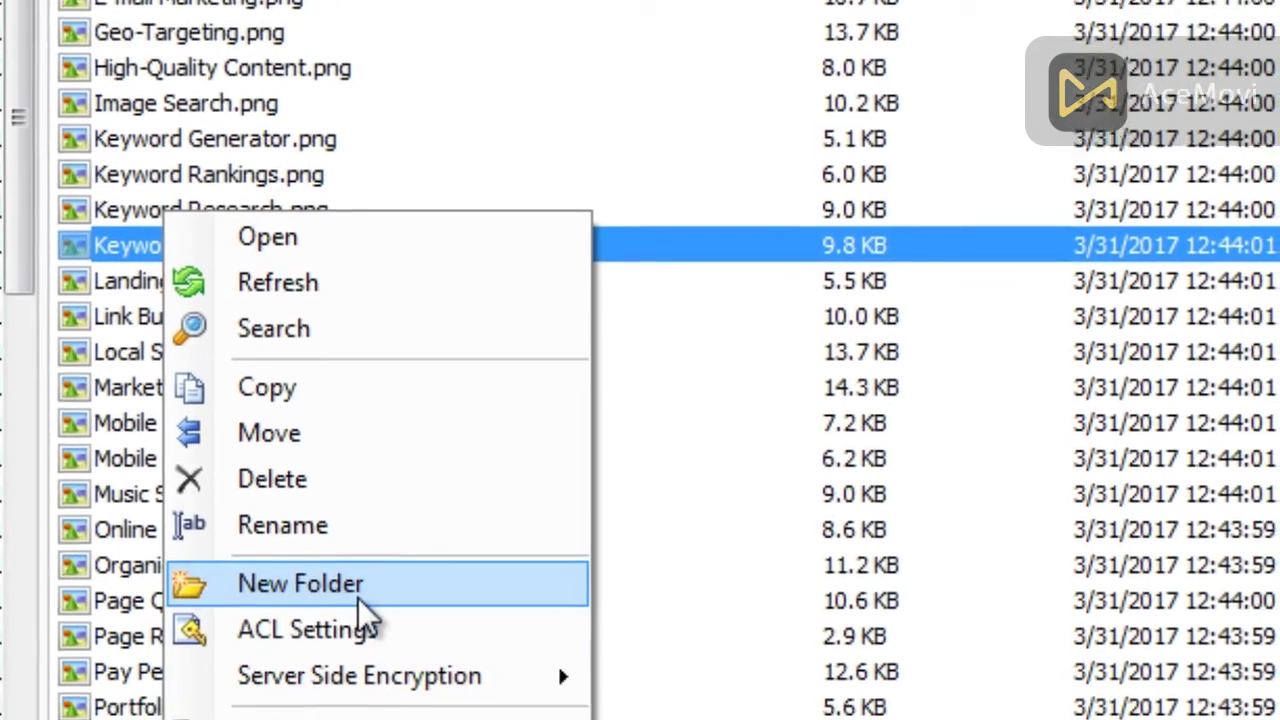
pyautogui.click(340, 640)
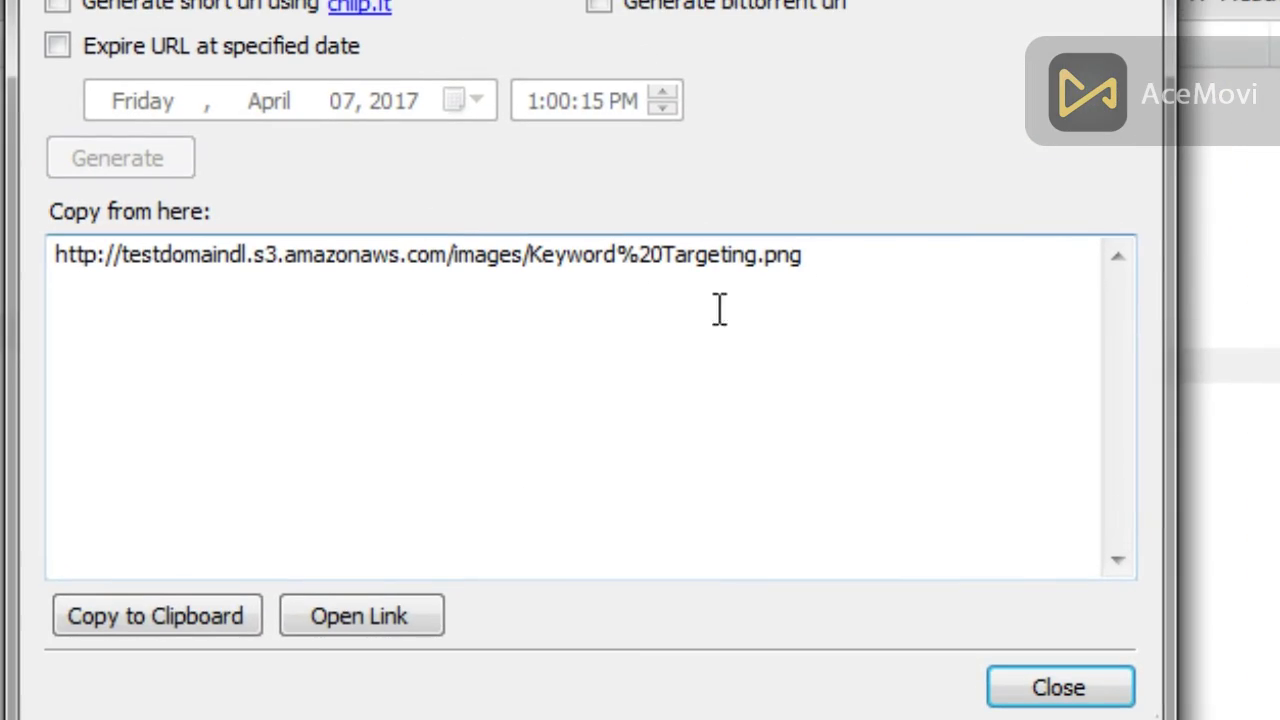
pyautogui.click(184, 621)
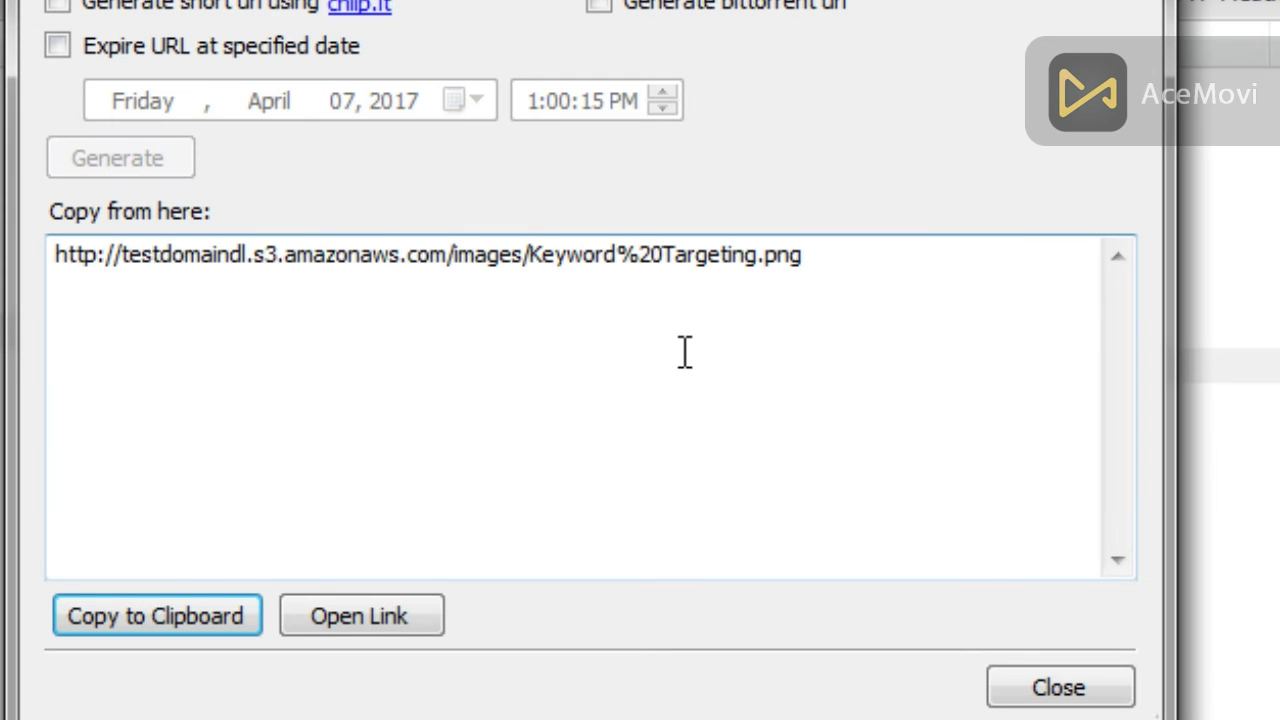
pyautogui.click(836, 260)
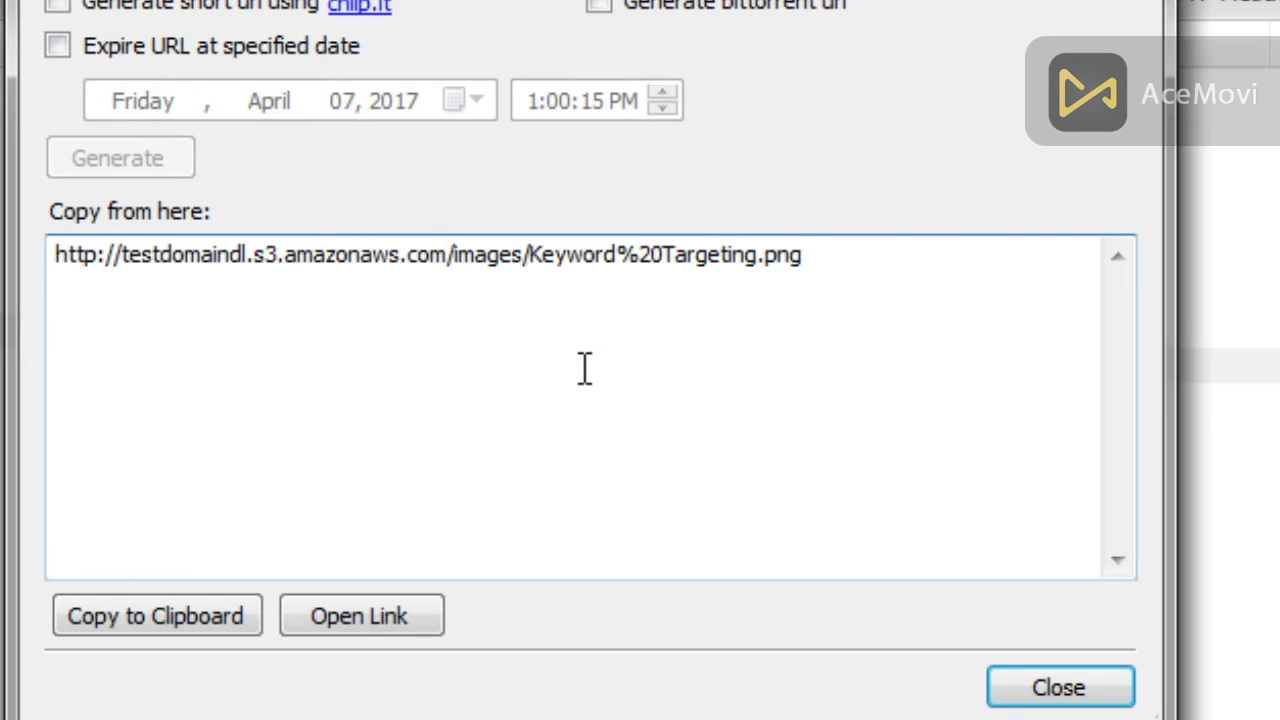
pyautogui.click(154, 627)
pyautogui.click(1045, 693)
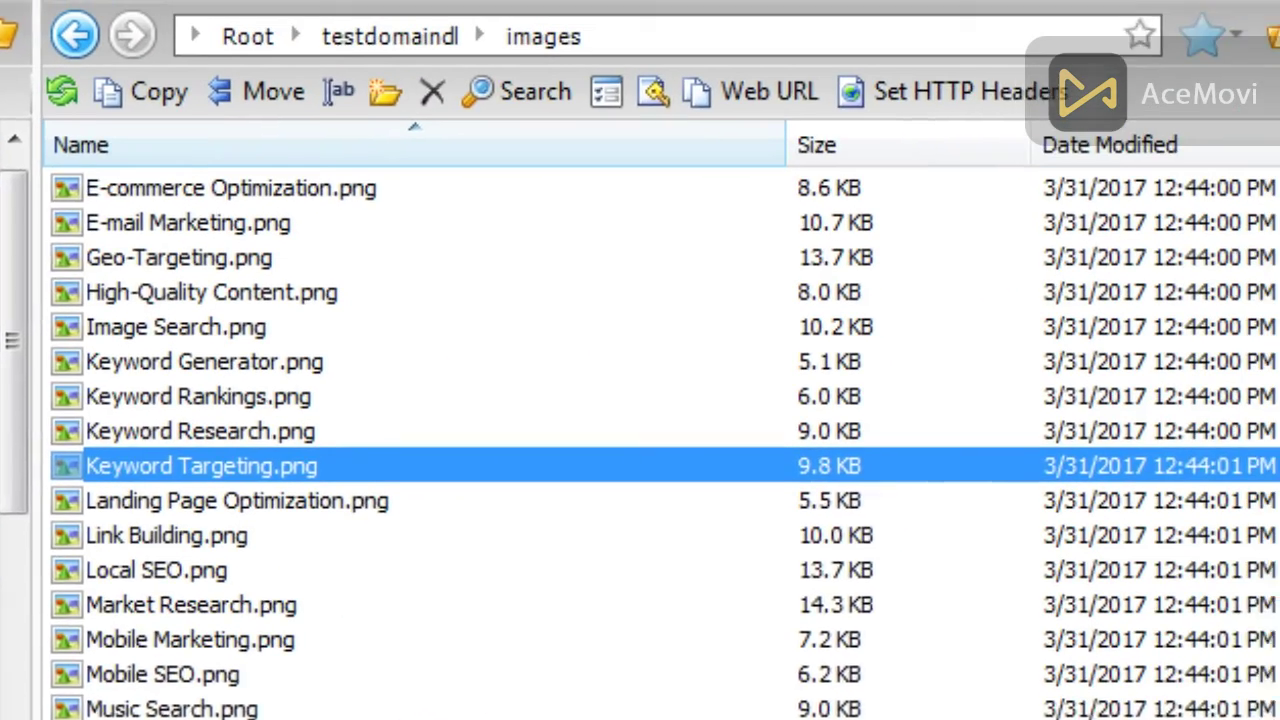
# Switch to Notepad and replace its entire contents with the copied Keyword Targeting.png URL
pyautogui.click(100, 715)
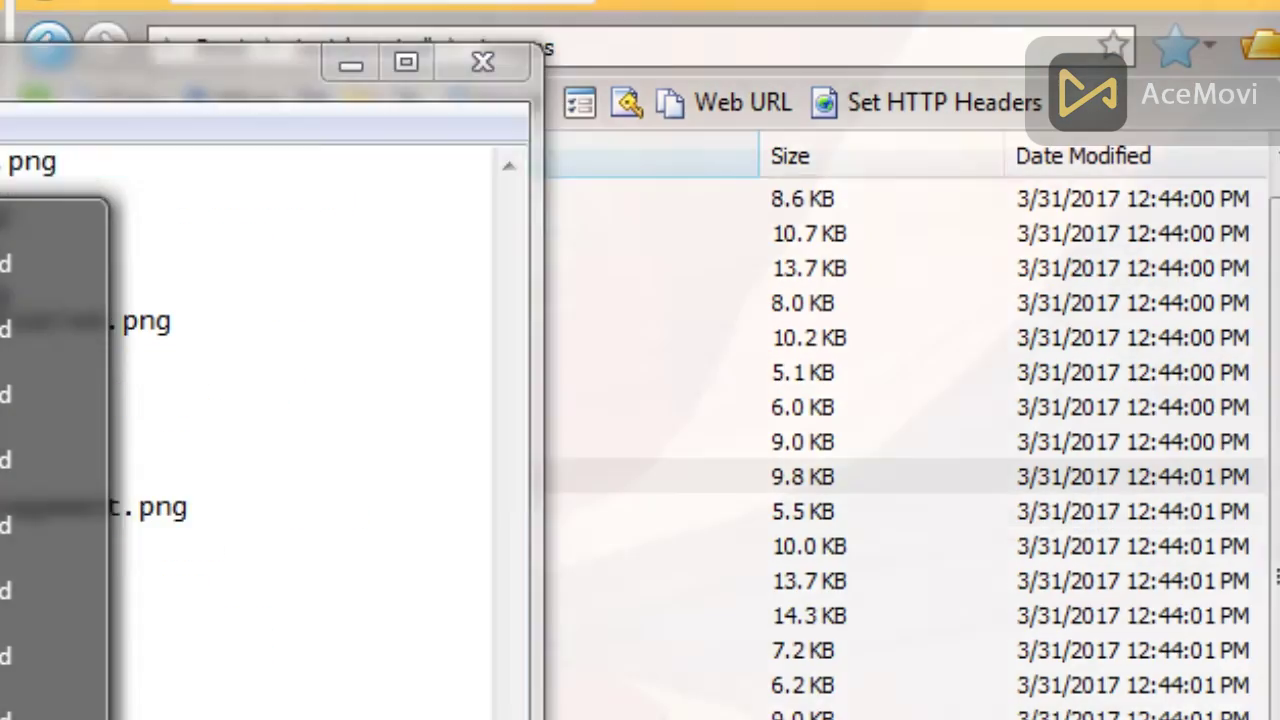
pyautogui.click(5, 700)
pyautogui.hotkey('ctrl', 'a')
pyautogui.hotkey('ctrl', 'v')
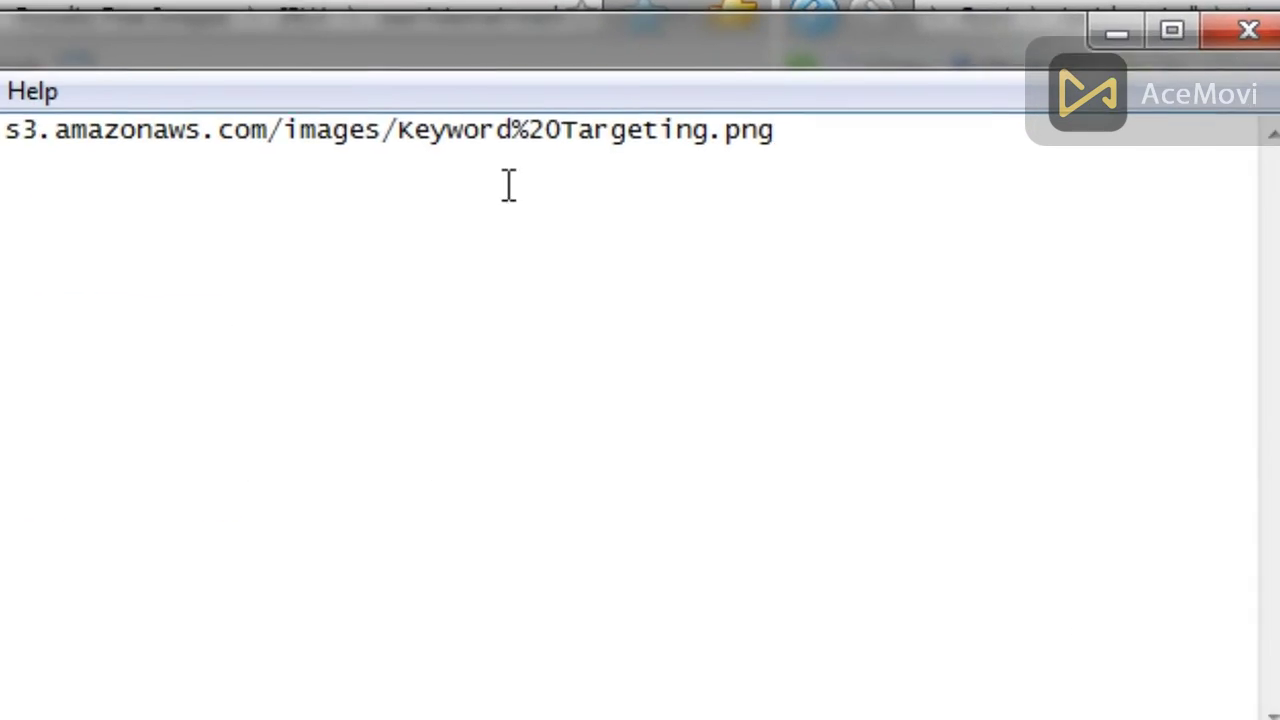